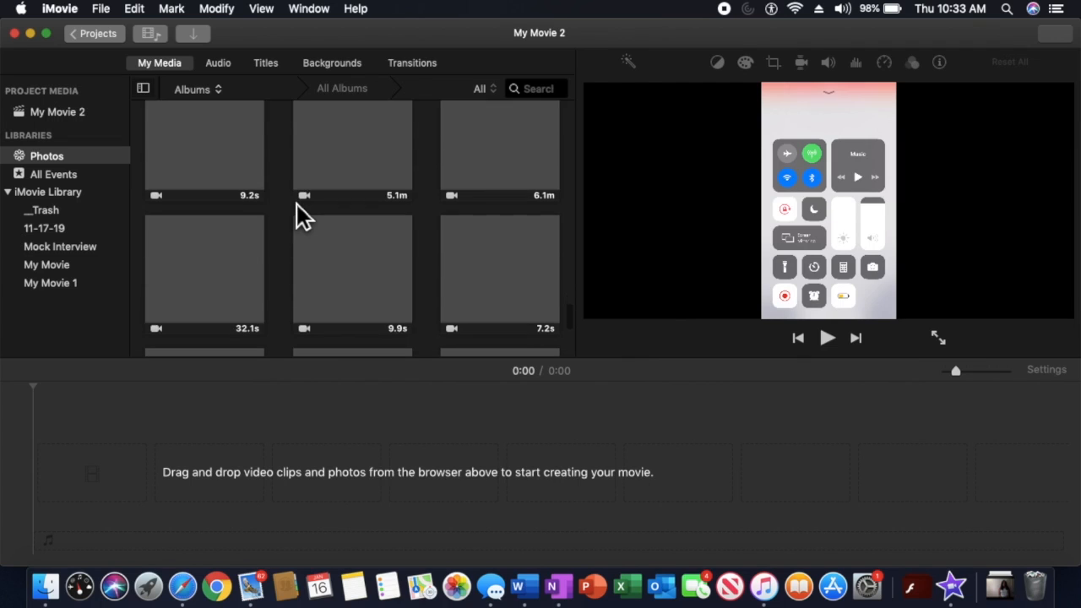
- Look through the Photos album groupings and the clips stored under All Events
scroll(295, 266, up, 2)
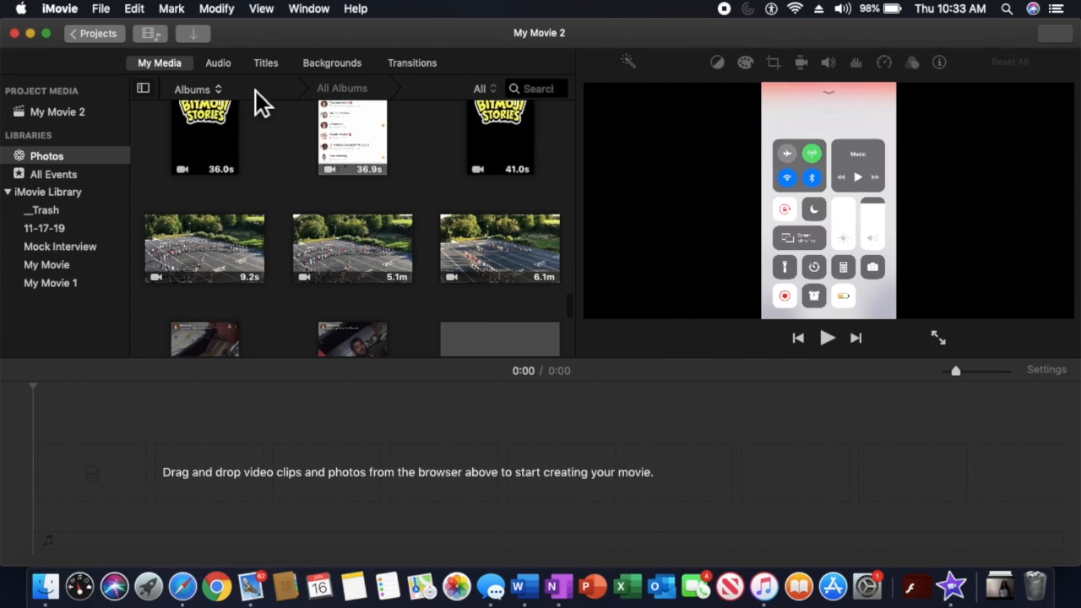
click(226, 95)
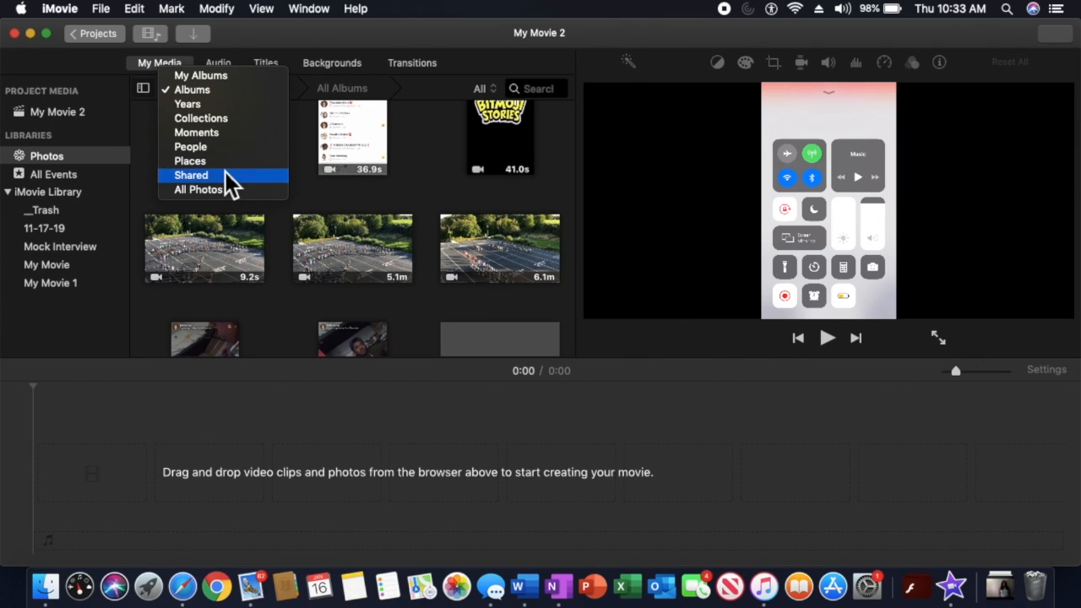
click(301, 152)
click(80, 183)
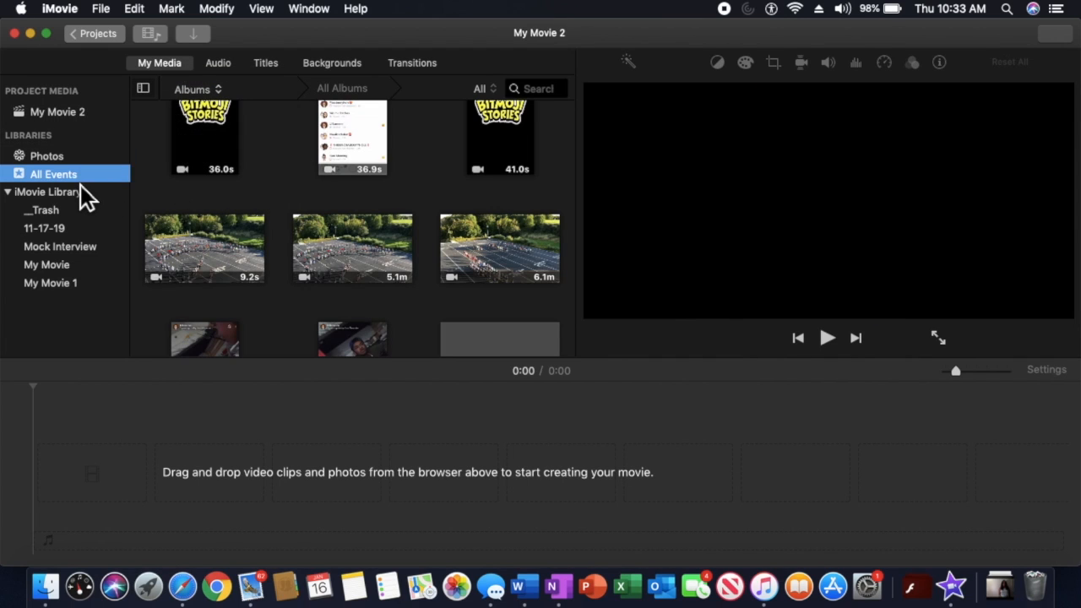
scroll(213, 211, up, 2)
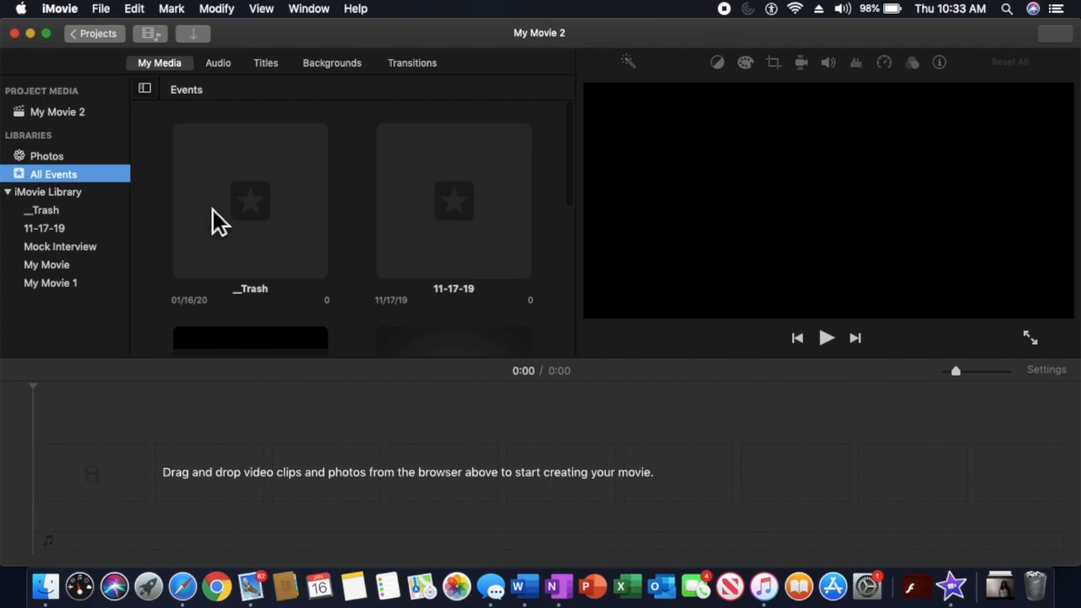
scroll(213, 211, down, 5)
- Add the 6.1-minute marching band video from the Photos library to the empty timeline
click(91, 159)
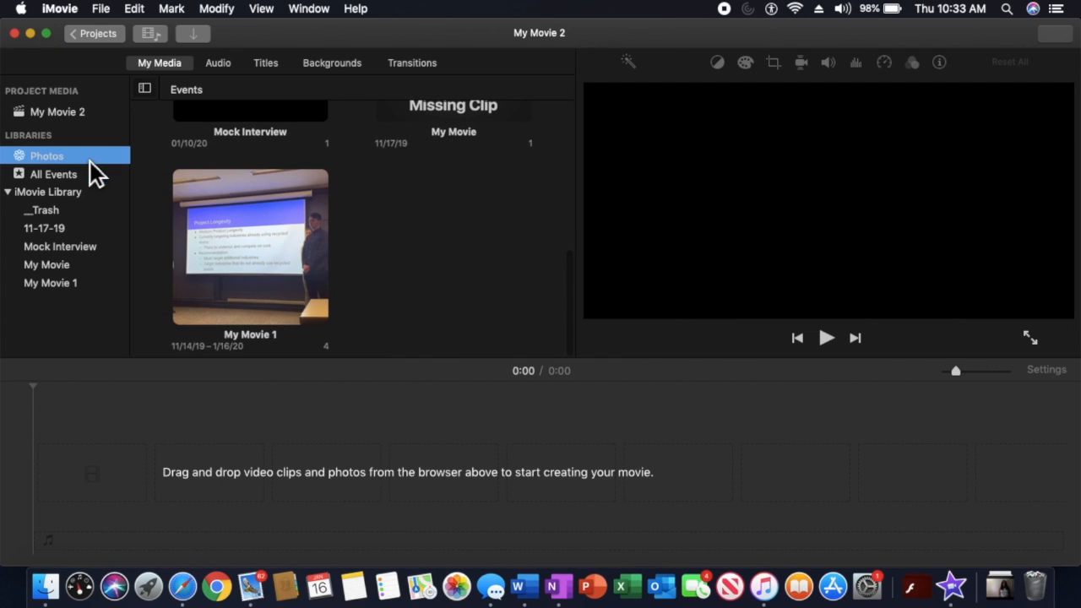
scroll(291, 260, down, 15)
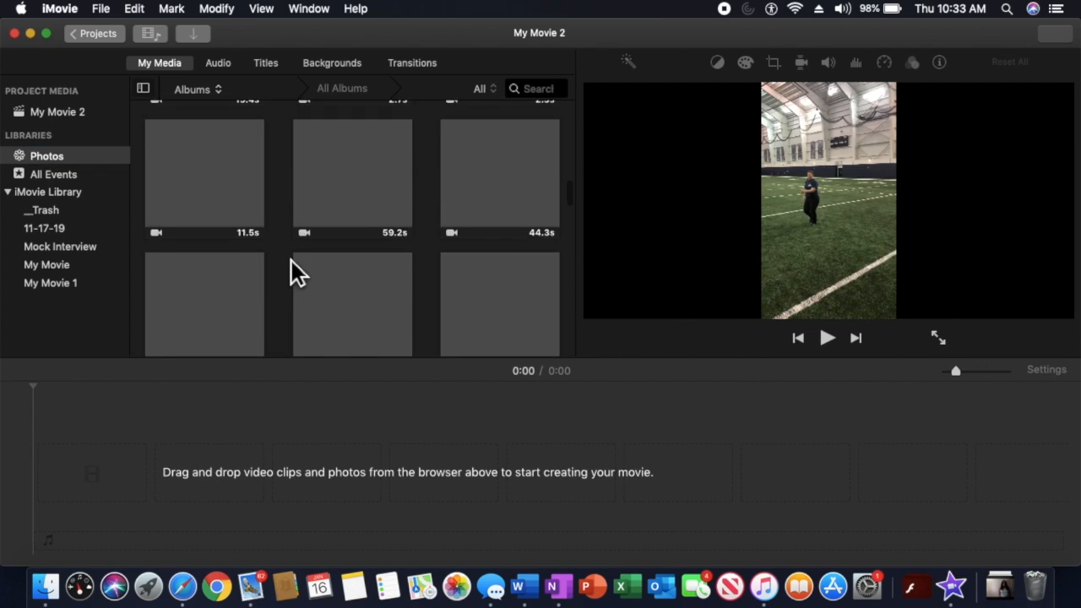
scroll(291, 260, down, 8)
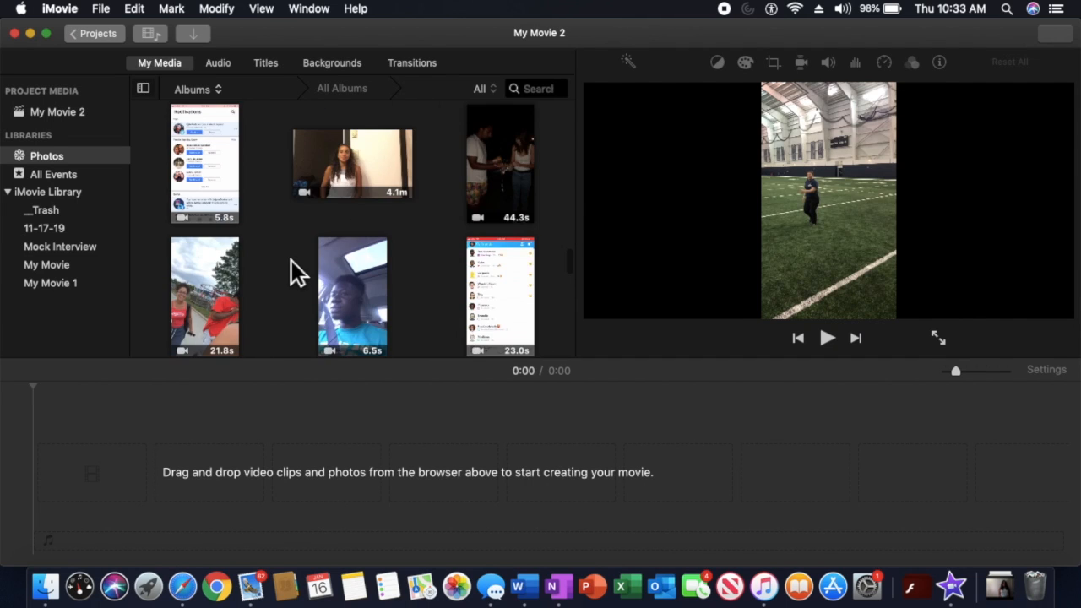
scroll(292, 260, down, 5)
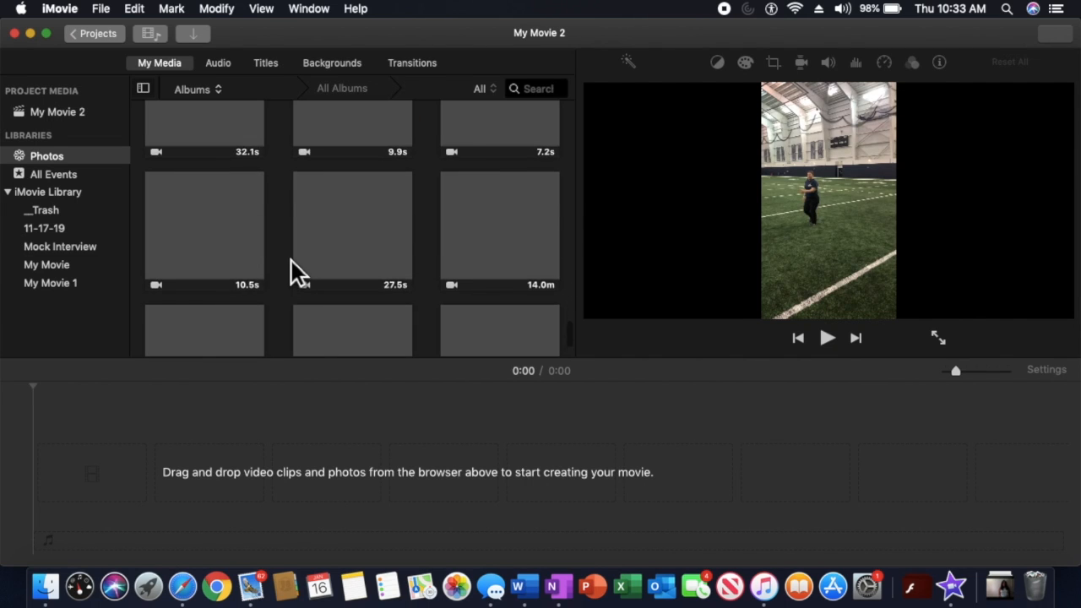
scroll(292, 260, down, 5)
scroll(292, 260, up, 1)
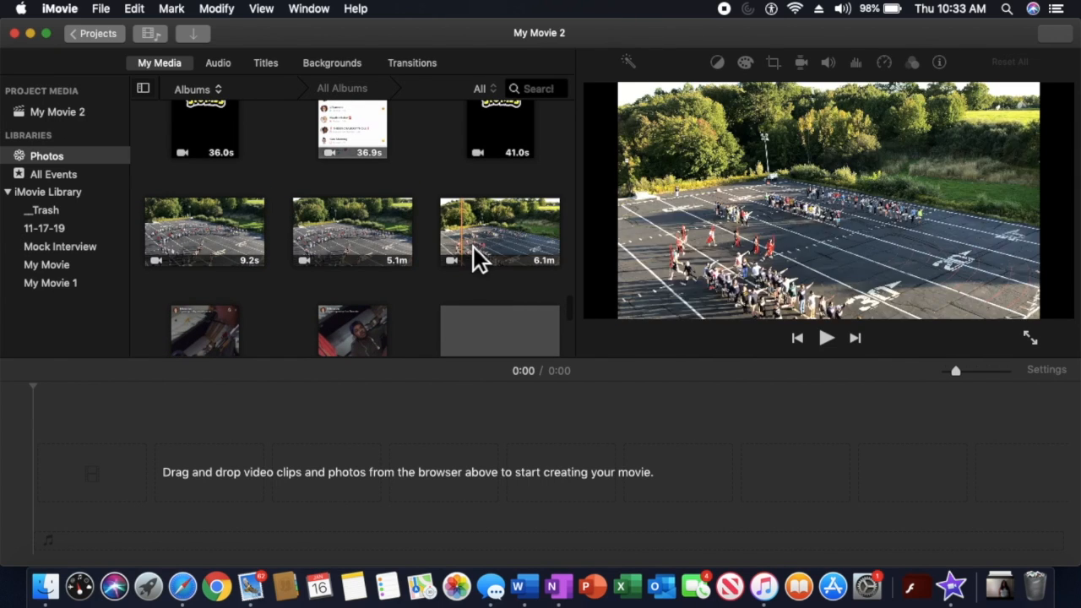
drag(474, 241, 78, 492)
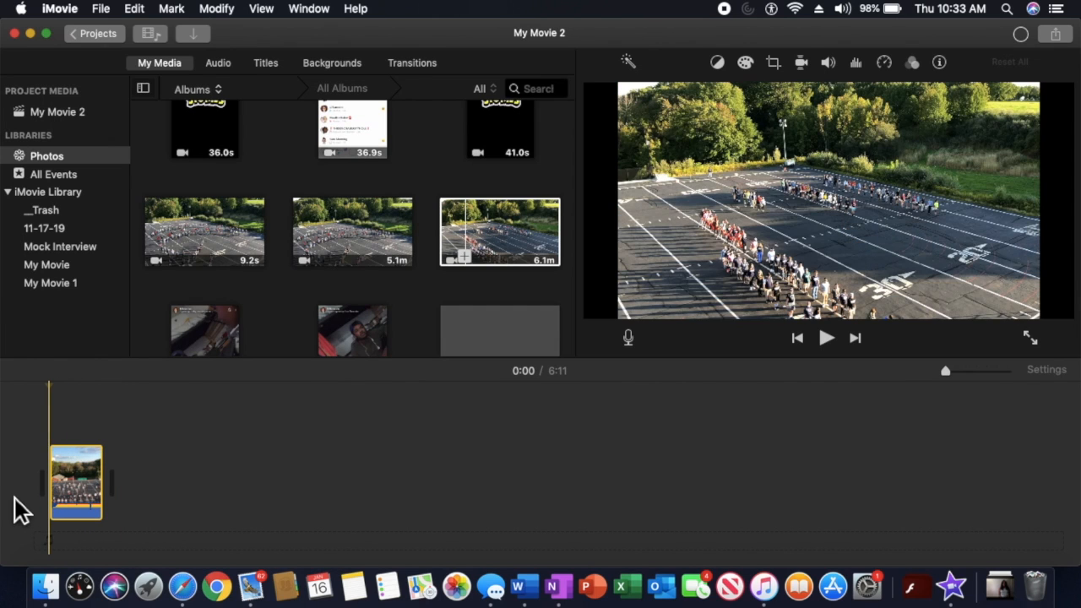
click(62, 540)
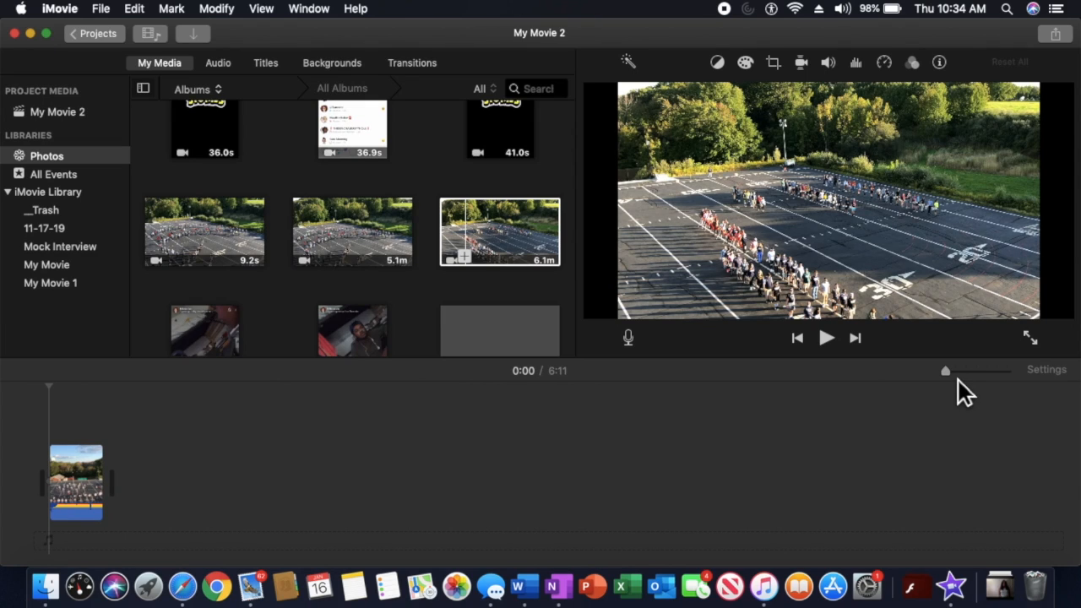
- Enlarge the clip in the timeline and examine its filmstrip along its length
key(super+equal)
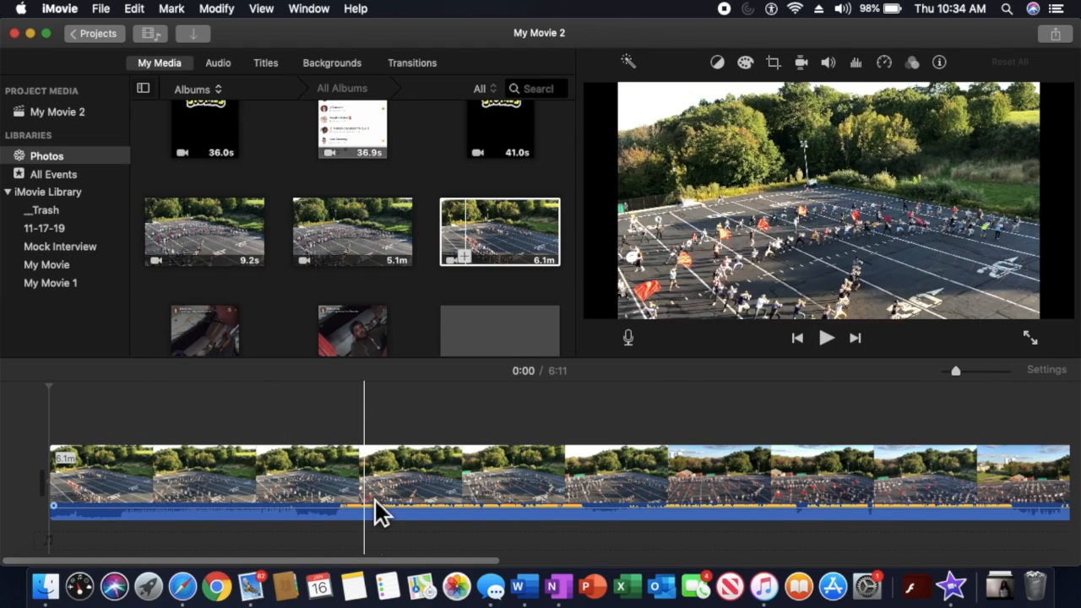
scroll(679, 494, right, 5)
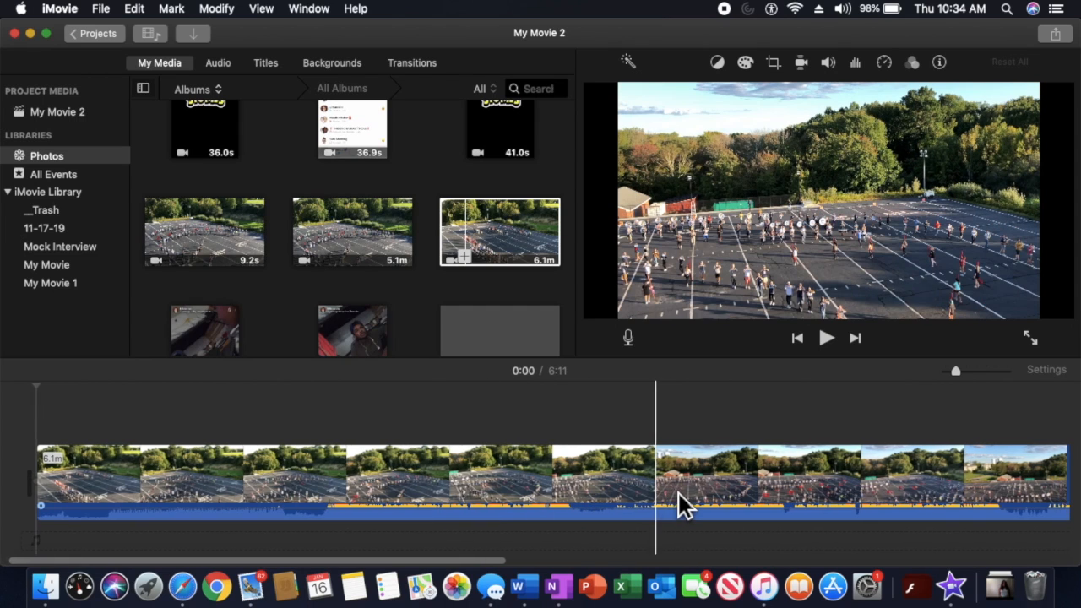
scroll(679, 493, right, 10)
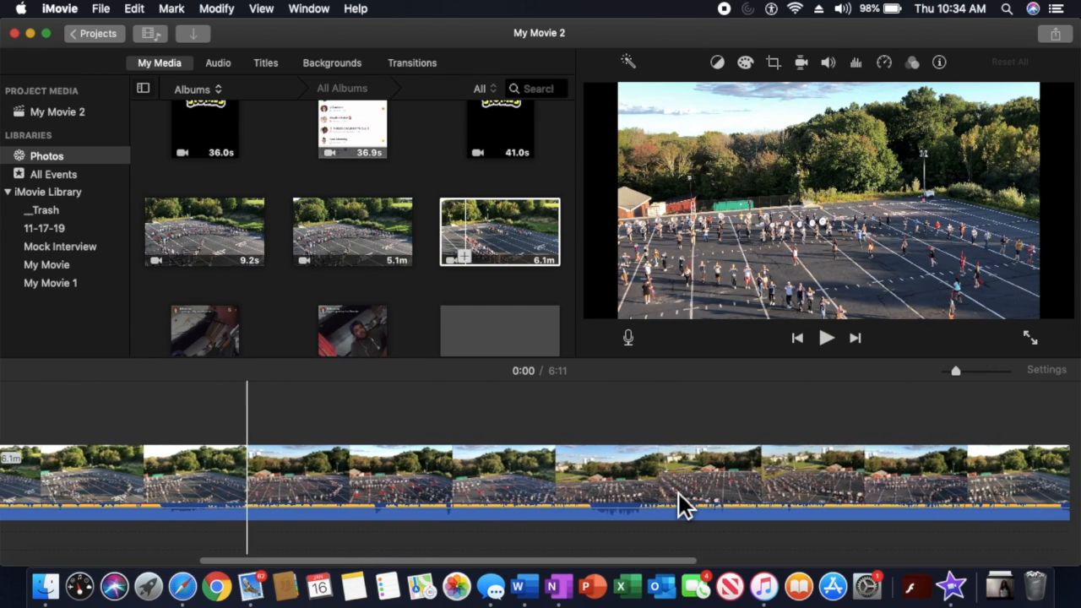
scroll(679, 493, right, 10)
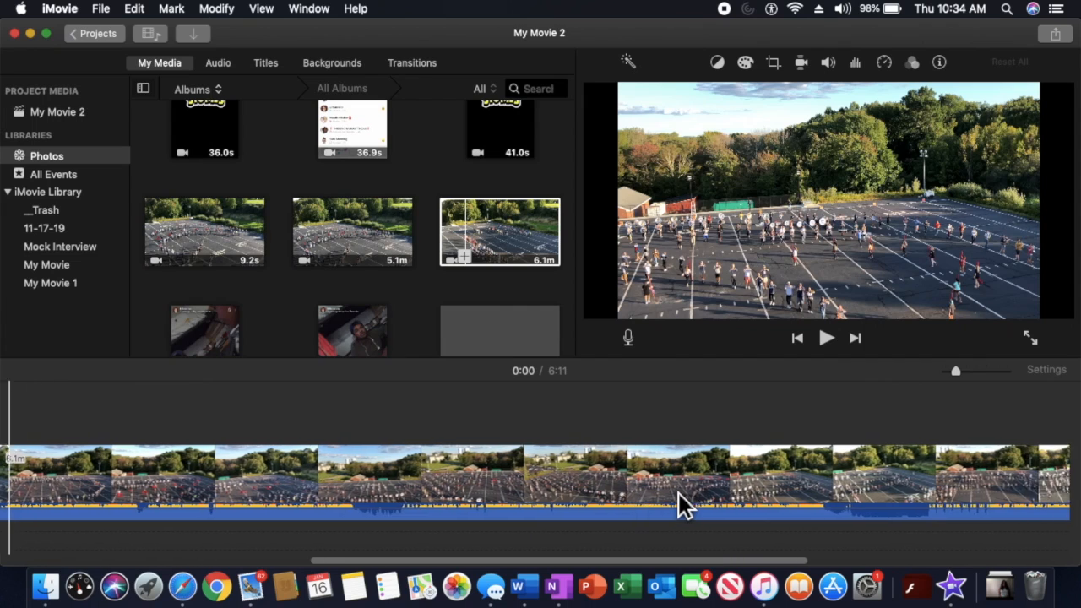
scroll(679, 494, right, 5)
scroll(679, 493, left, 10)
scroll(679, 494, left, 15)
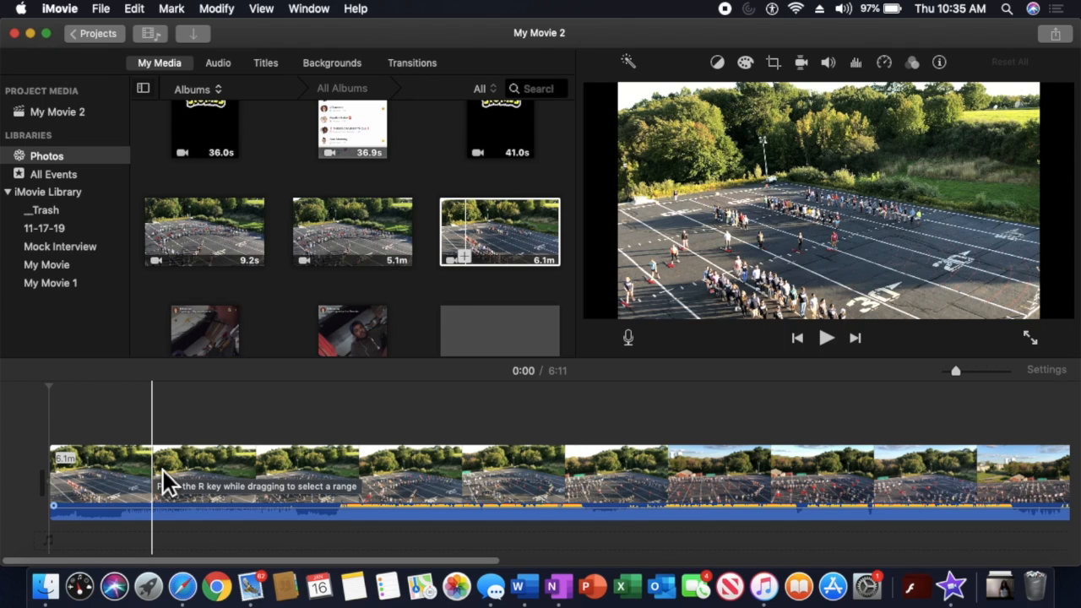
- Browse the available project themes and apply the Filmstrip theme to the movie
click(1052, 374)
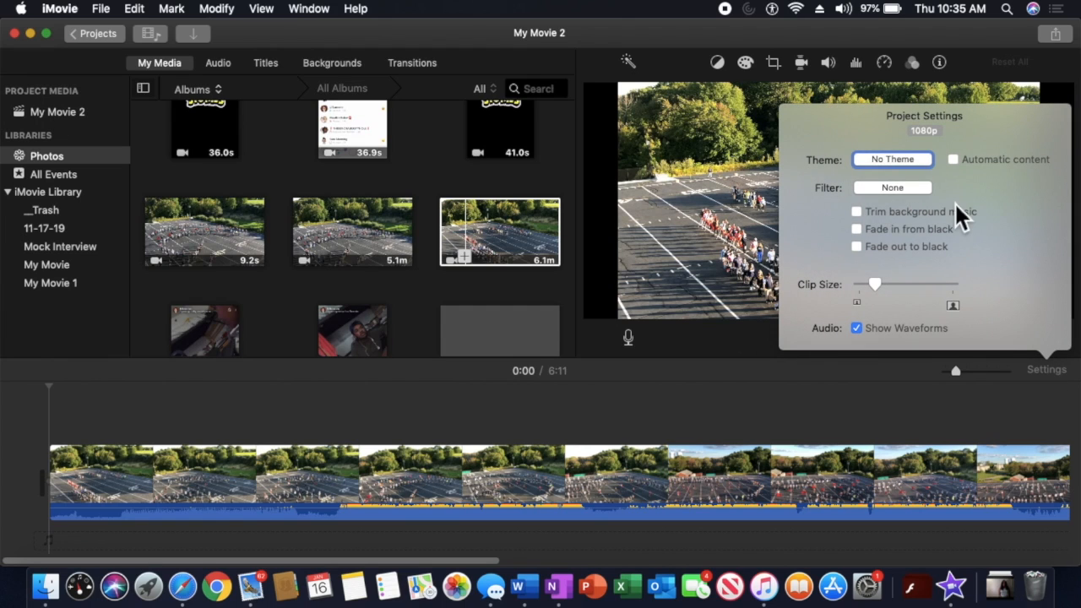
click(920, 162)
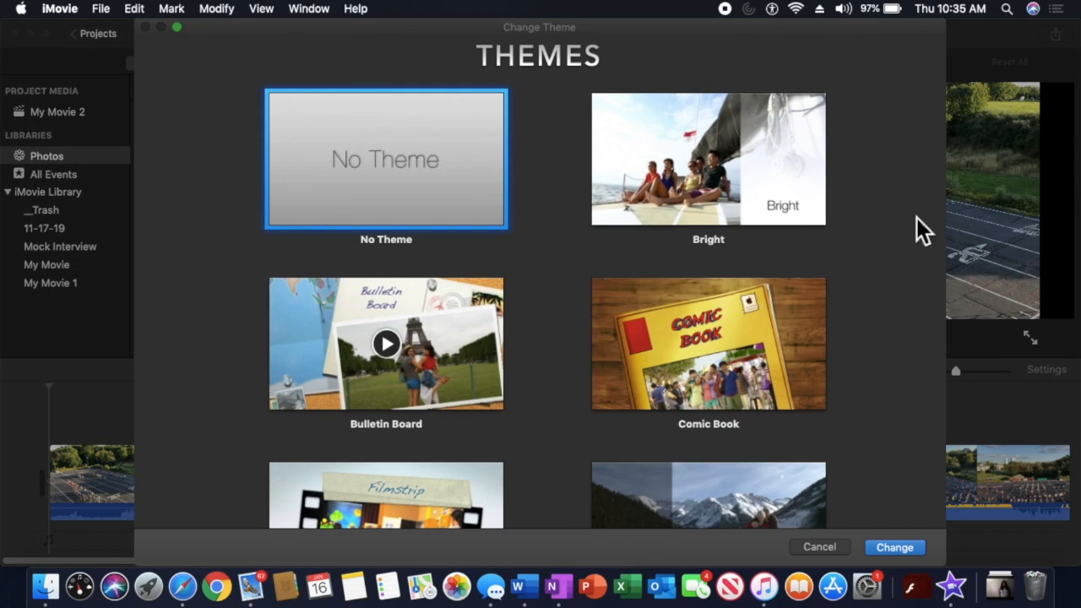
scroll(897, 331, down, 5)
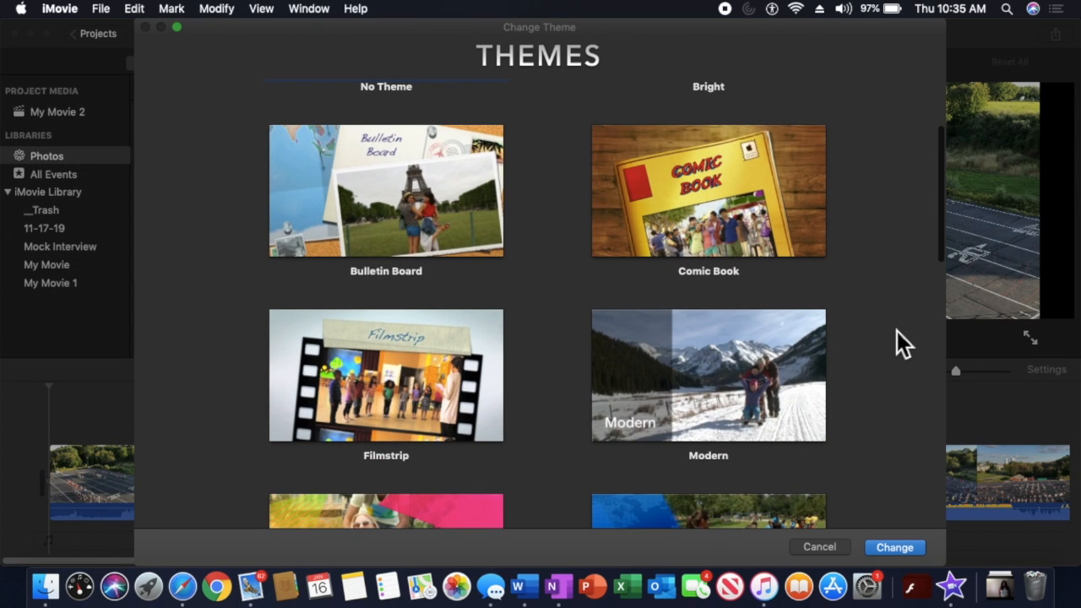
scroll(897, 332, down, 5)
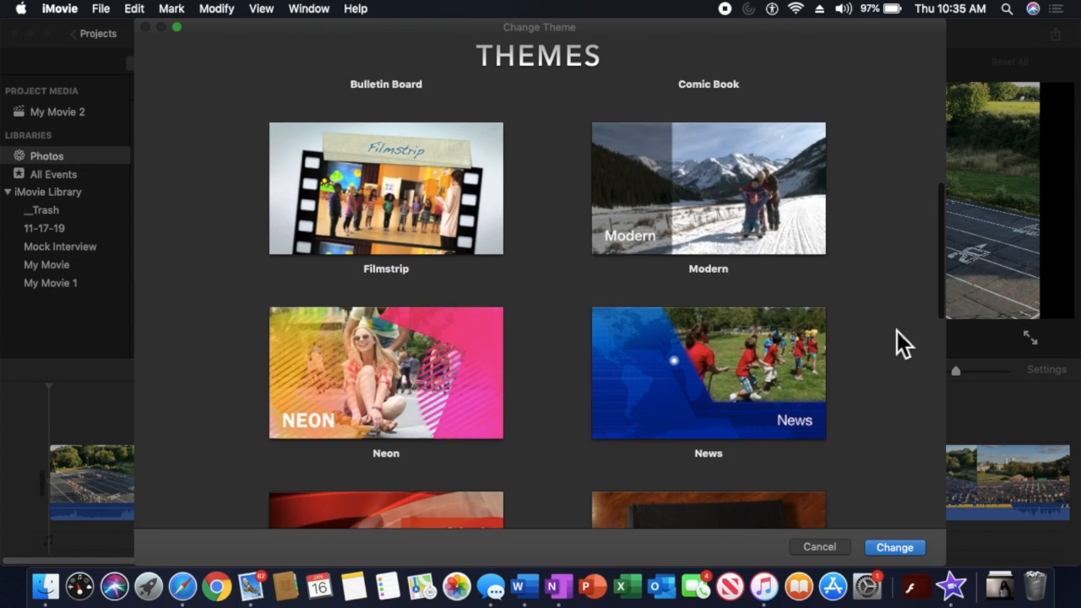
scroll(897, 331, down, 8)
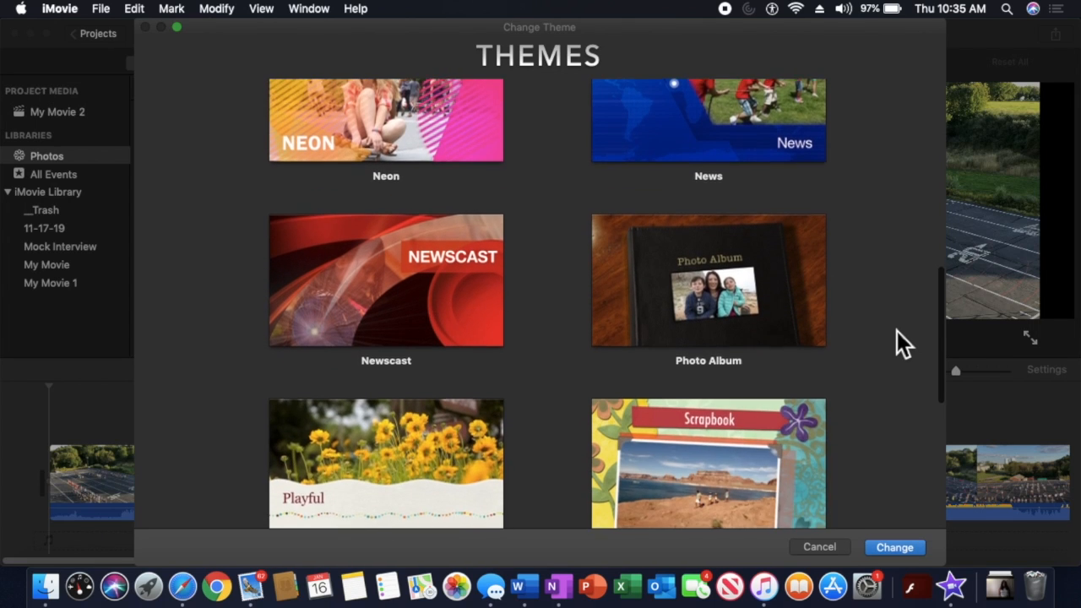
scroll(897, 332, down, 8)
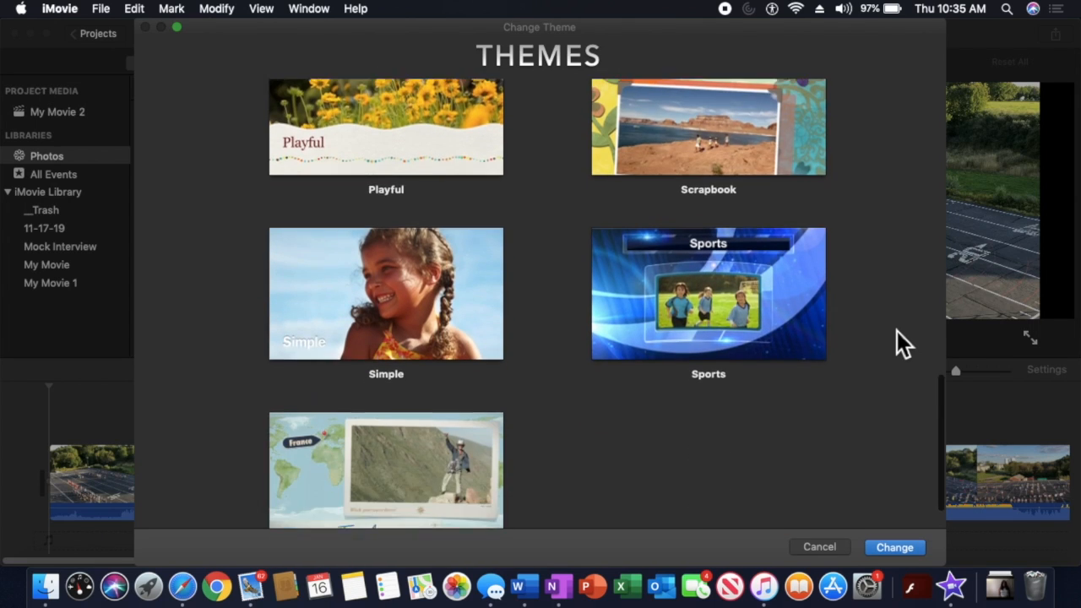
scroll(897, 331, up, 9)
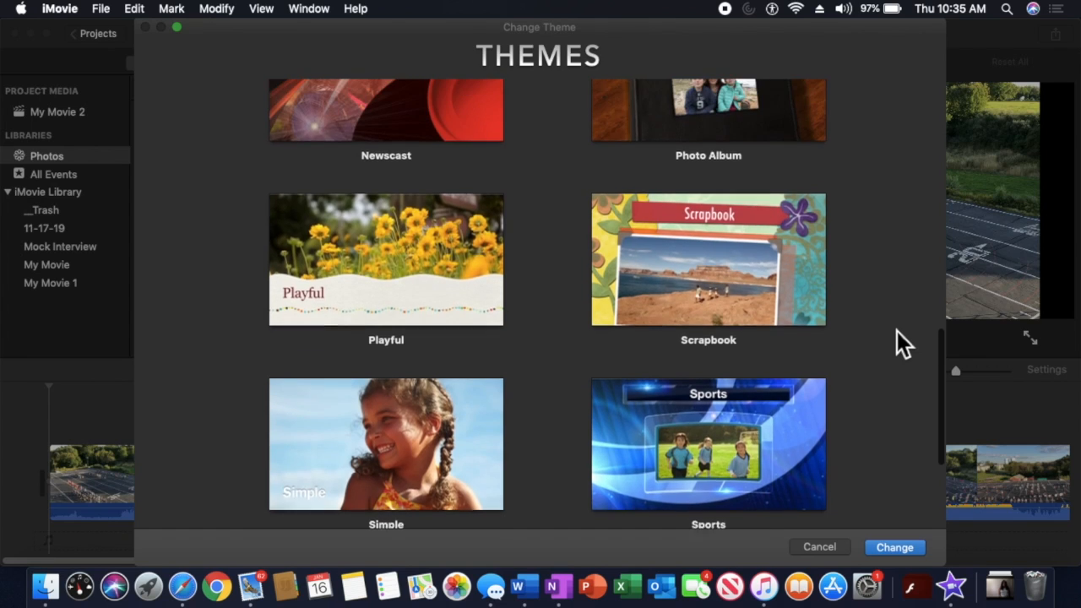
scroll(898, 331, up, 12)
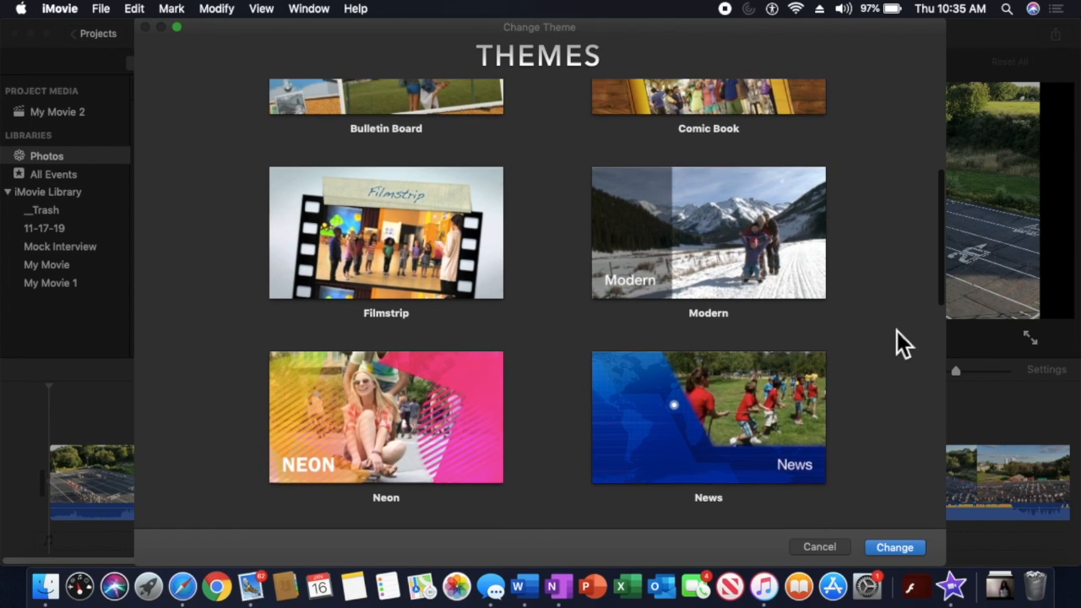
click(432, 348)
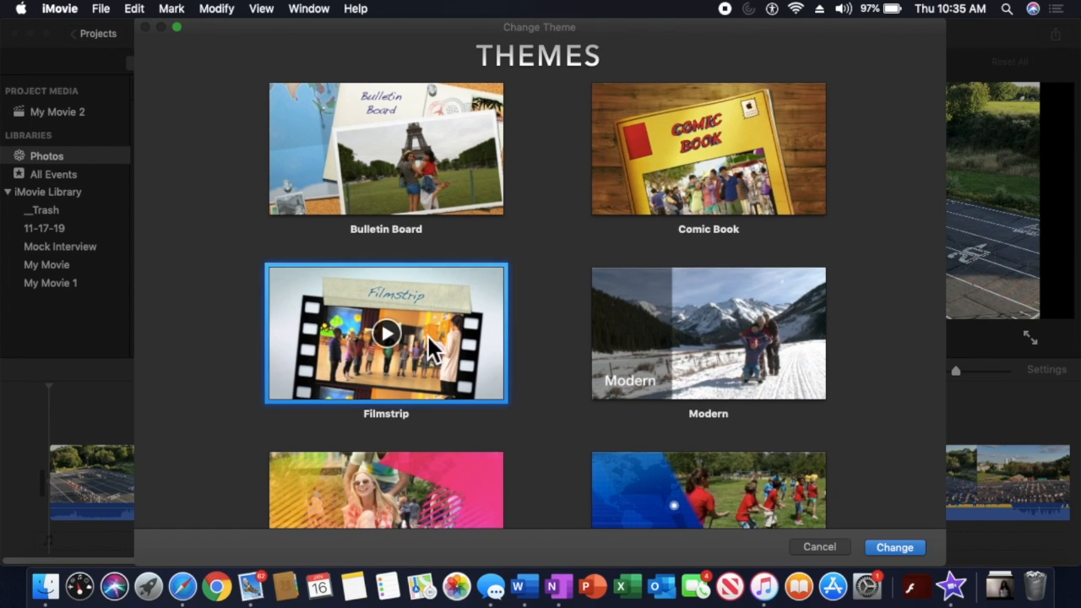
click(910, 551)
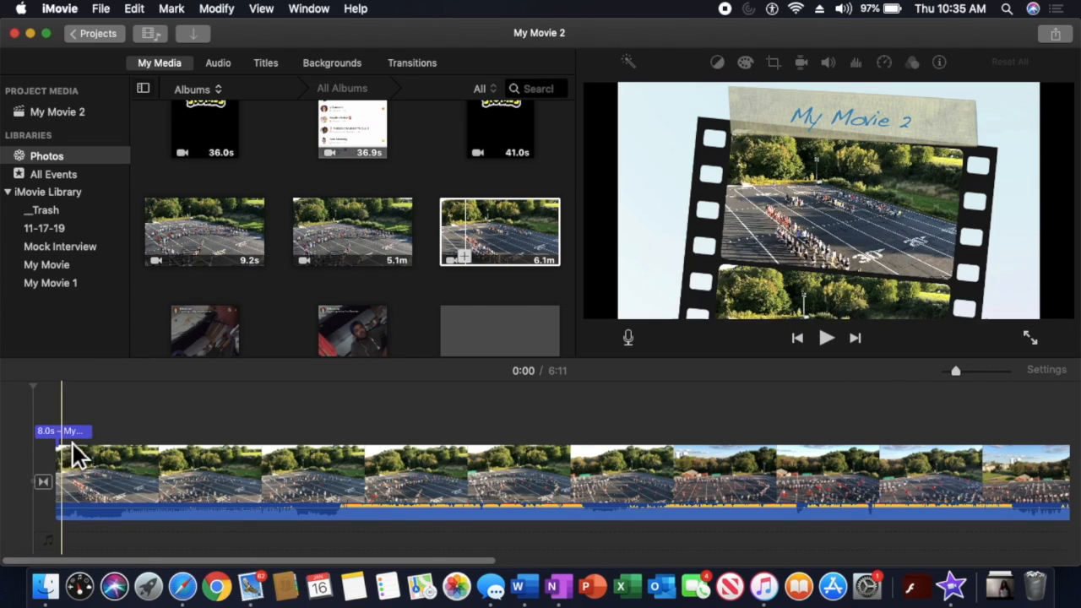
- Extend the My Movie 2 opening title above the clip to about 20.9 seconds
drag(106, 451, 209, 486)
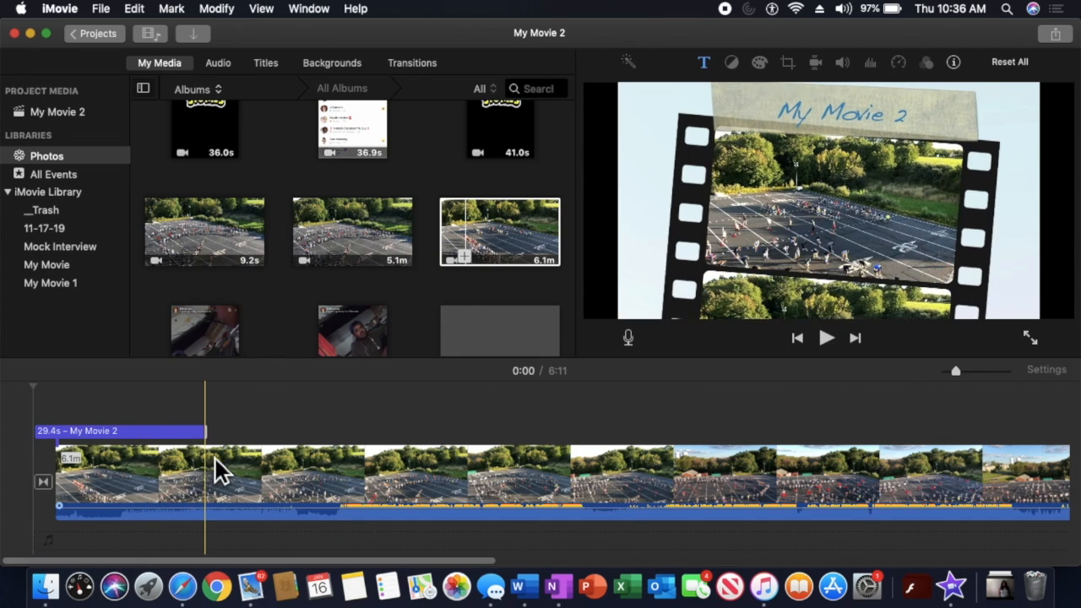
drag(220, 451, 164, 449)
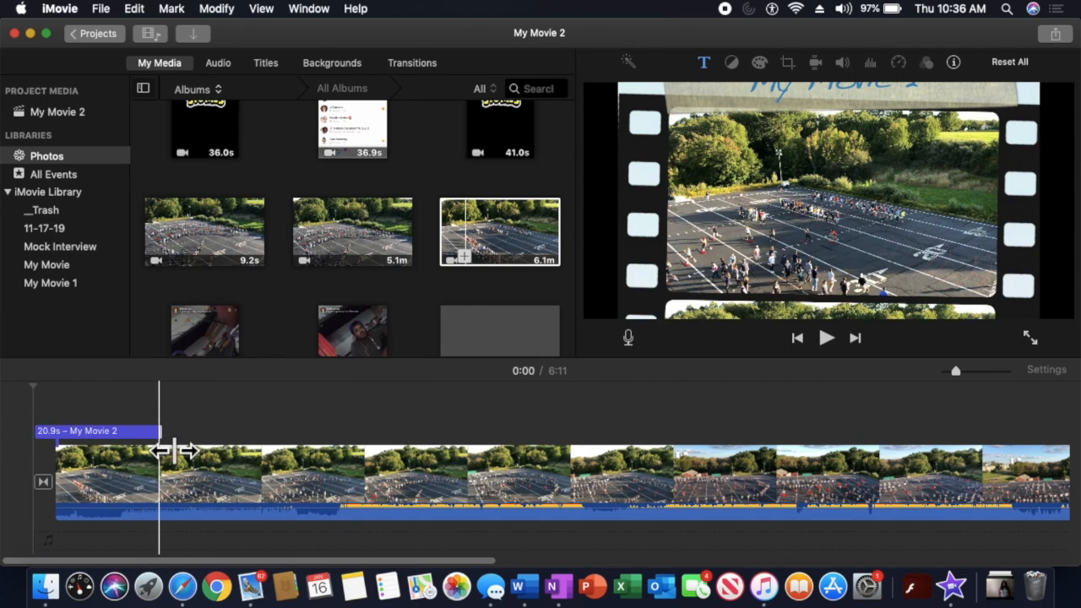
- Set the project theme to No Theme
click(1044, 376)
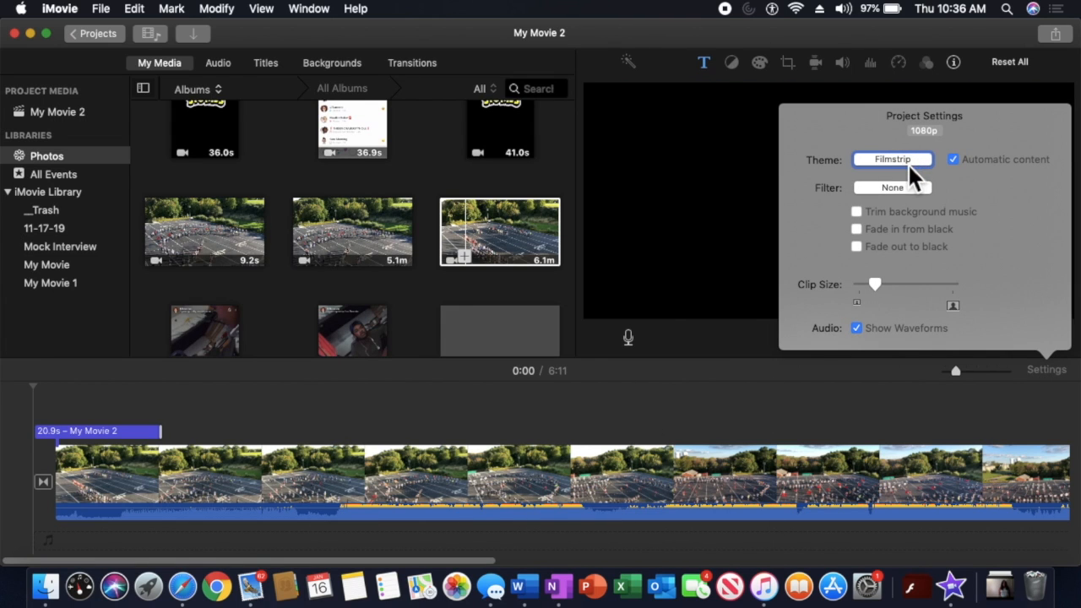
click(908, 161)
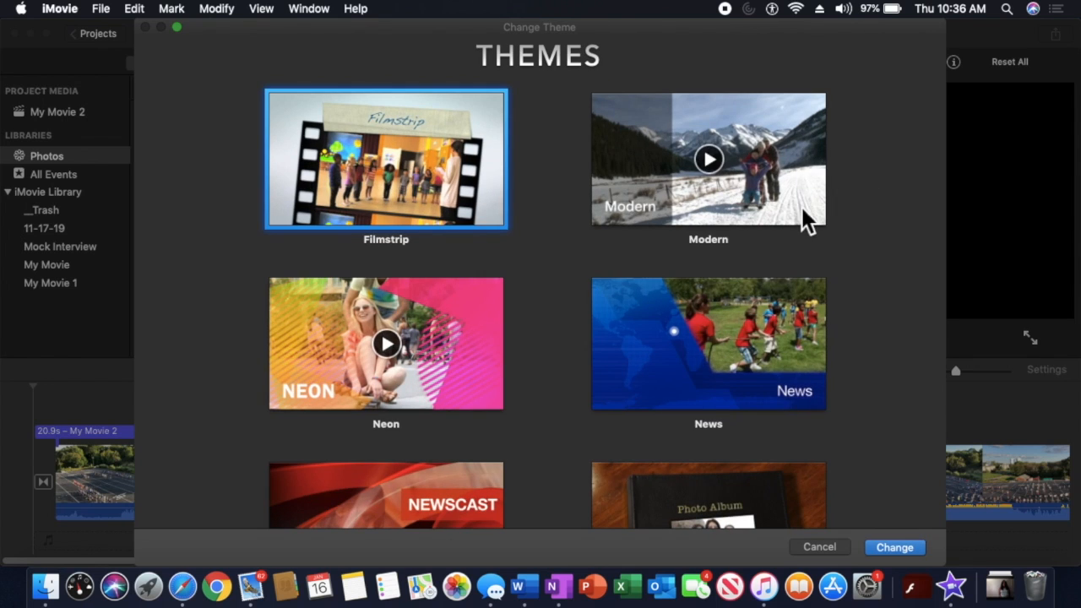
scroll(635, 229, up, 5)
click(398, 201)
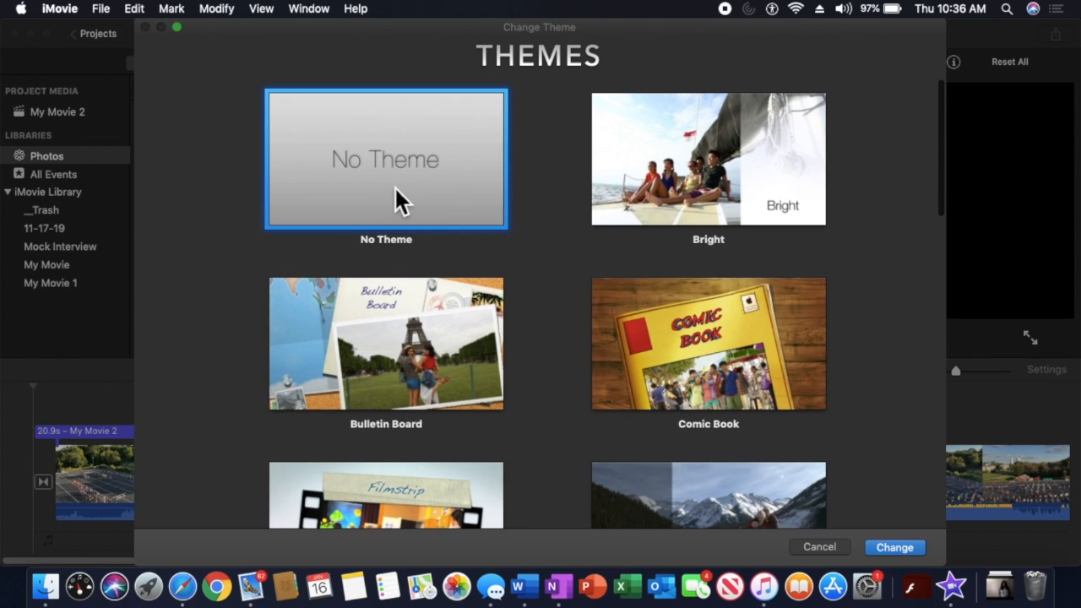
click(897, 548)
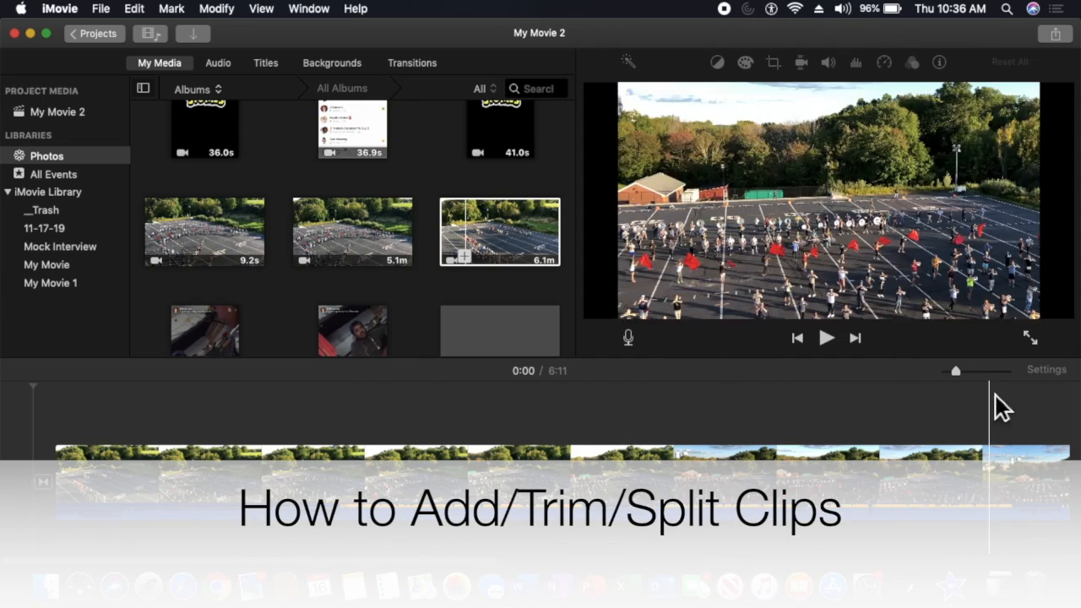
- Add the 5.1-minute marching band video after the first clip in the timeline and play the movie from there
drag(963, 377, 949, 378)
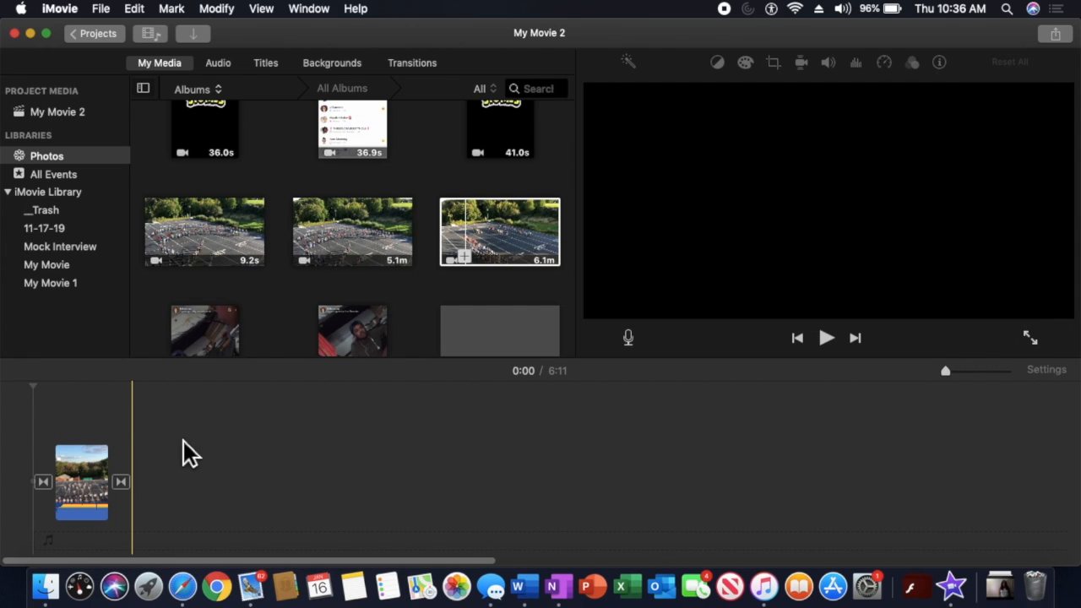
drag(336, 258, 150, 488)
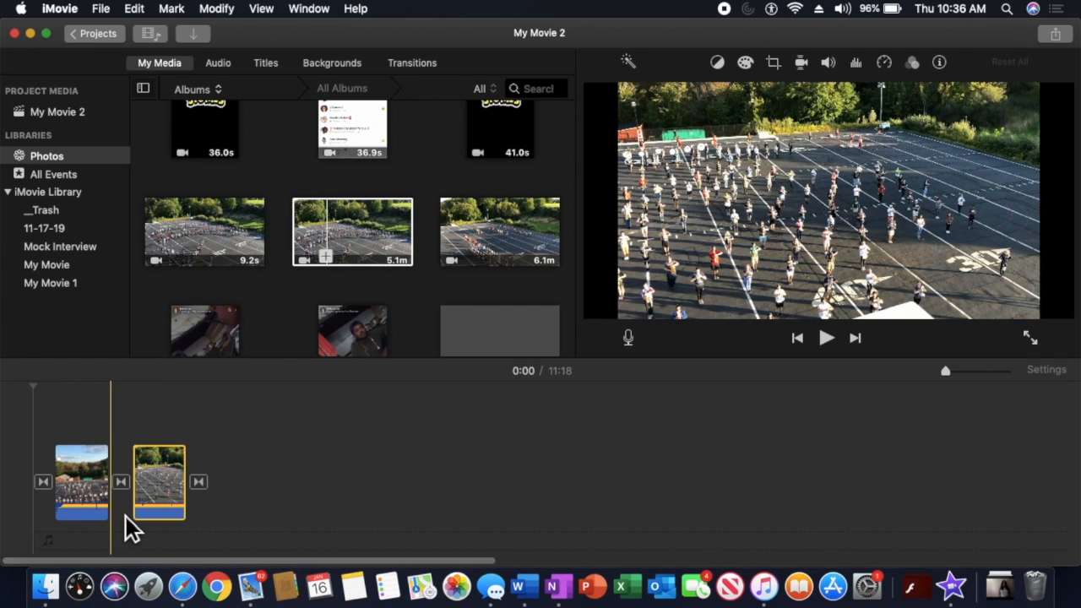
key(space)
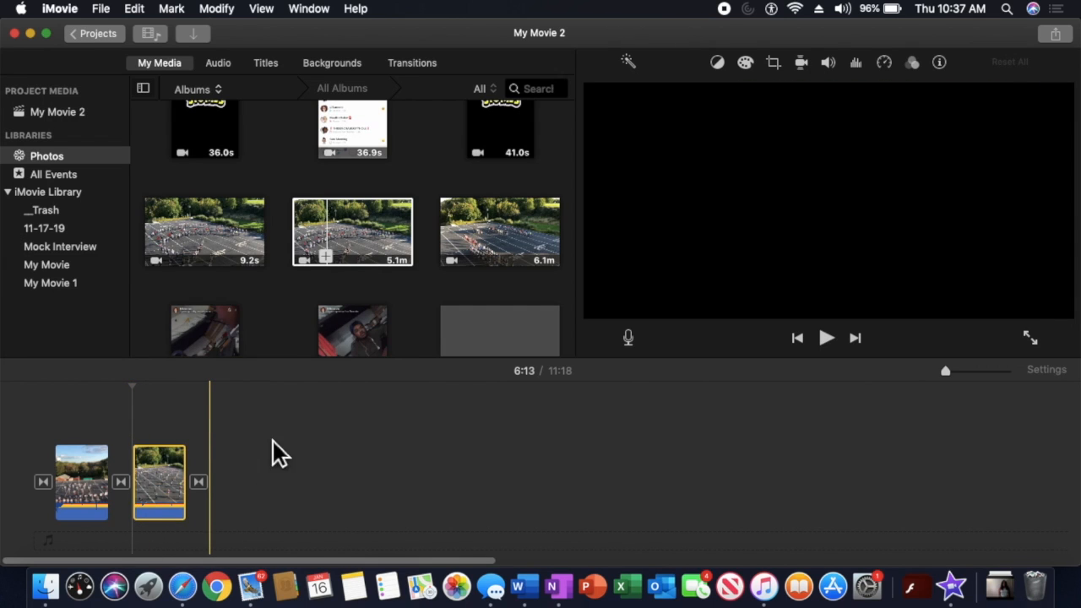
- Place the second marching band clip above the first one as an overlay, and return it to the main sequence after the first clip
drag(170, 482, 92, 406)
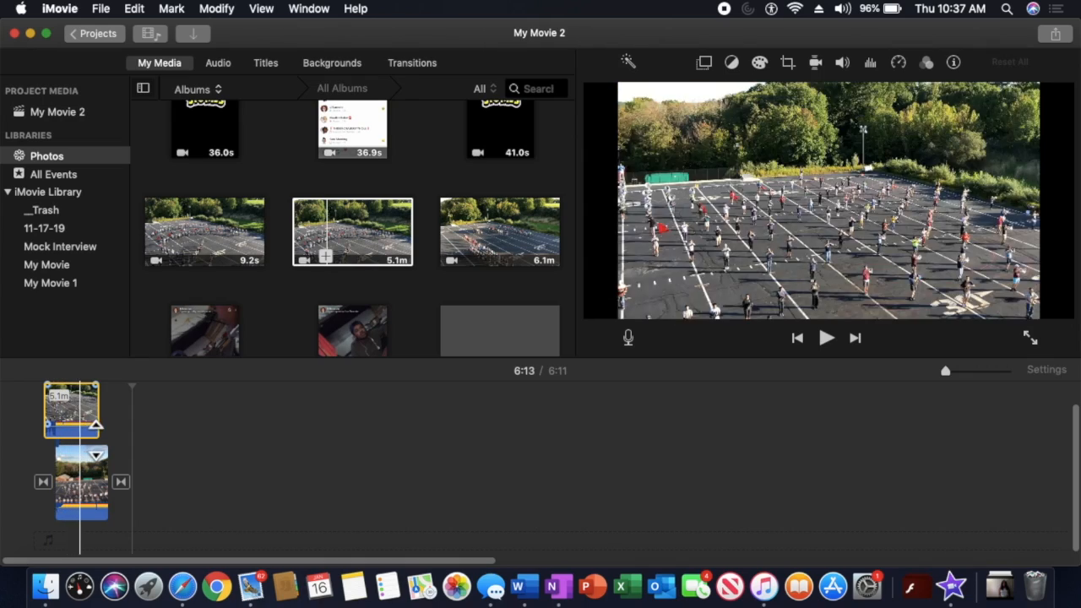
drag(85, 423, 201, 506)
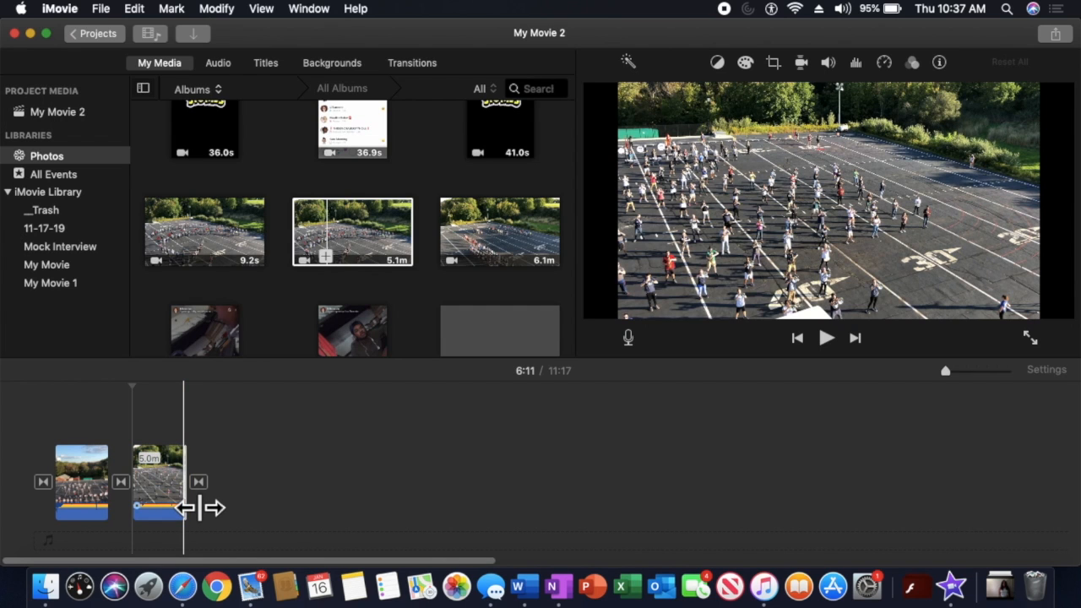
- Trim the end and the start of the second timeline clip slightly
click(208, 511)
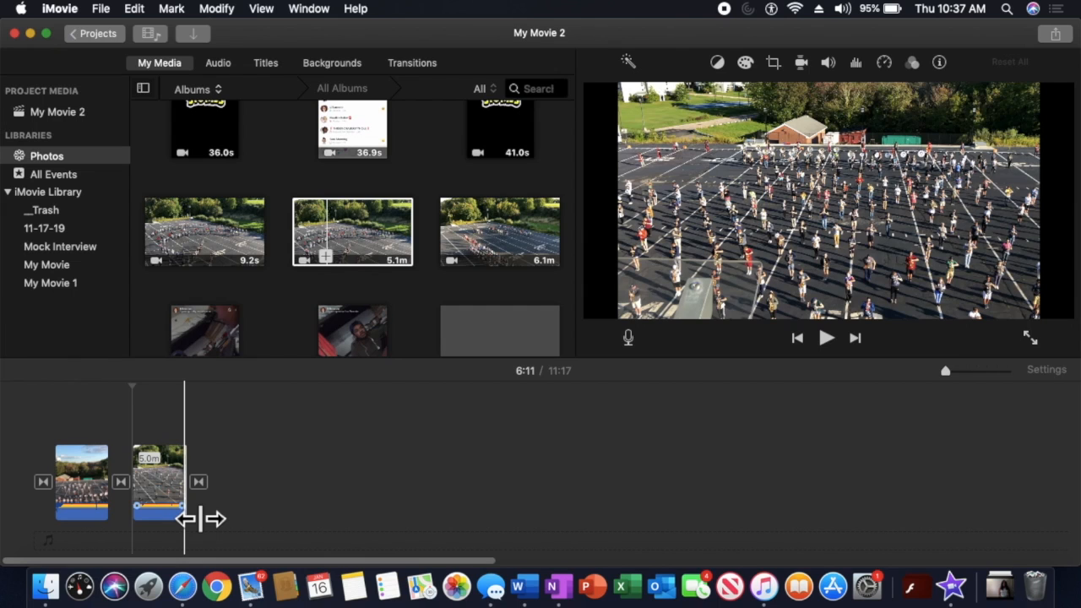
mouse_move(201, 519)
mouse_down()
mouse_move(167, 519)
mouse_move(210, 517)
mouse_up()
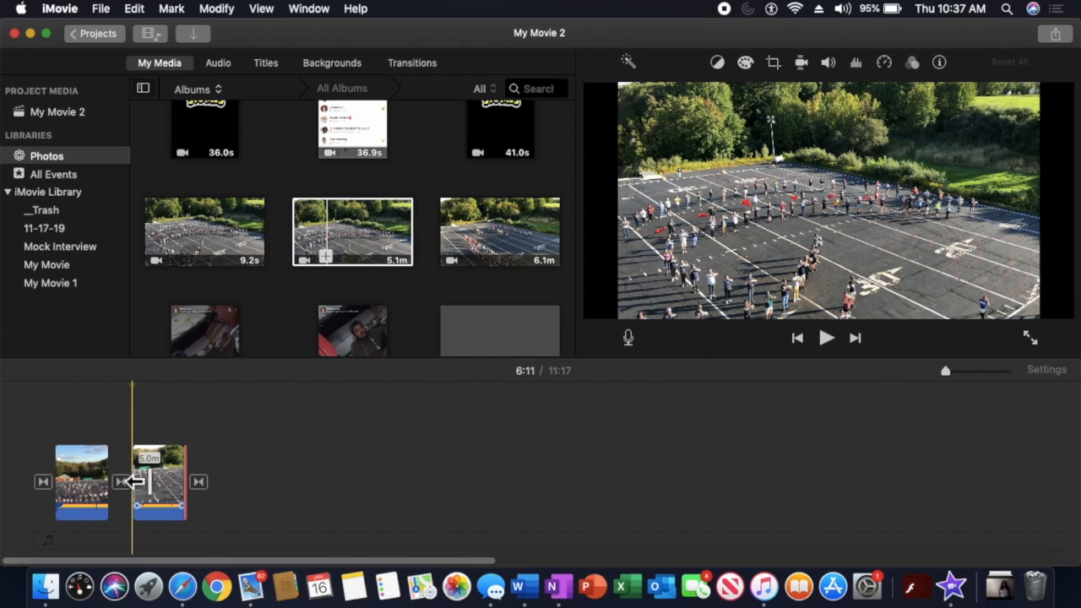
drag(141, 481, 149, 480)
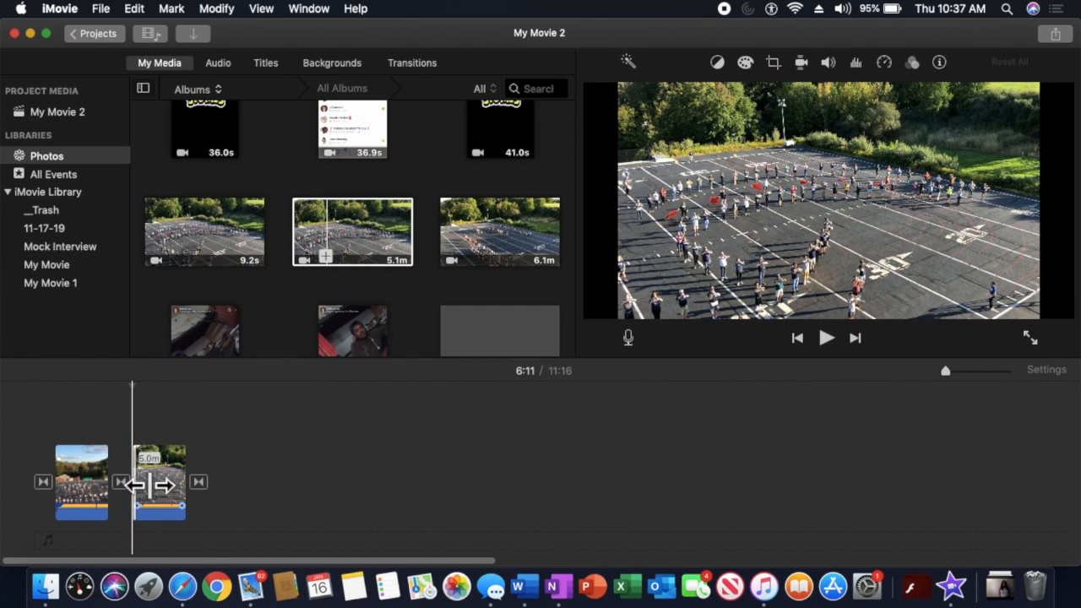
- Delete the second clip from the timeline
click(152, 482)
key(Delete)
- Split the remaining marching band clip in the timeline at about 1:41
drag(946, 372, 956, 373)
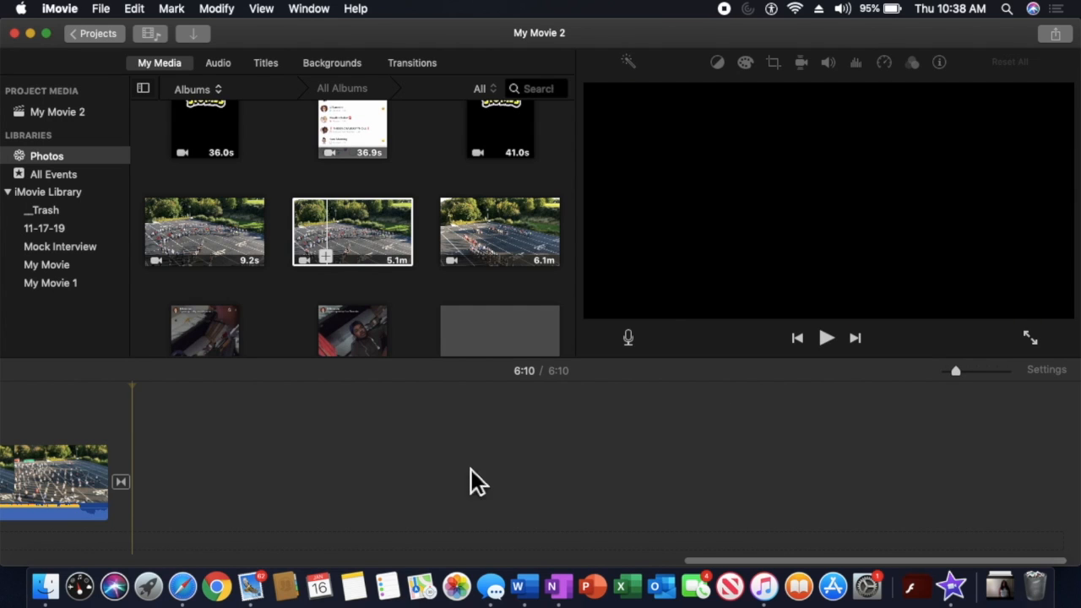
scroll(374, 498, left, 10)
scroll(374, 498, left, 15)
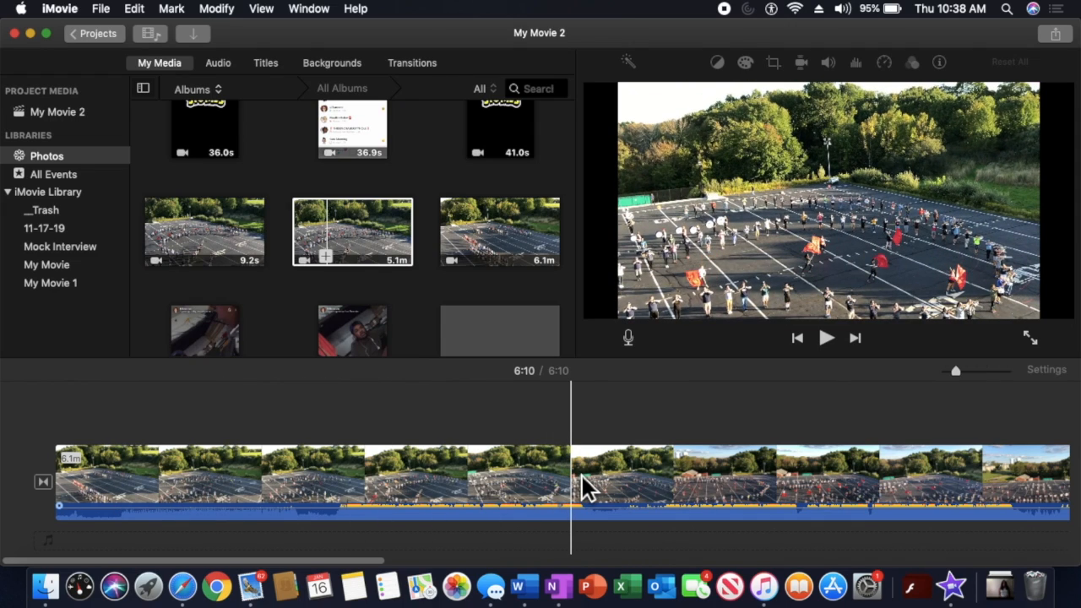
click(595, 477)
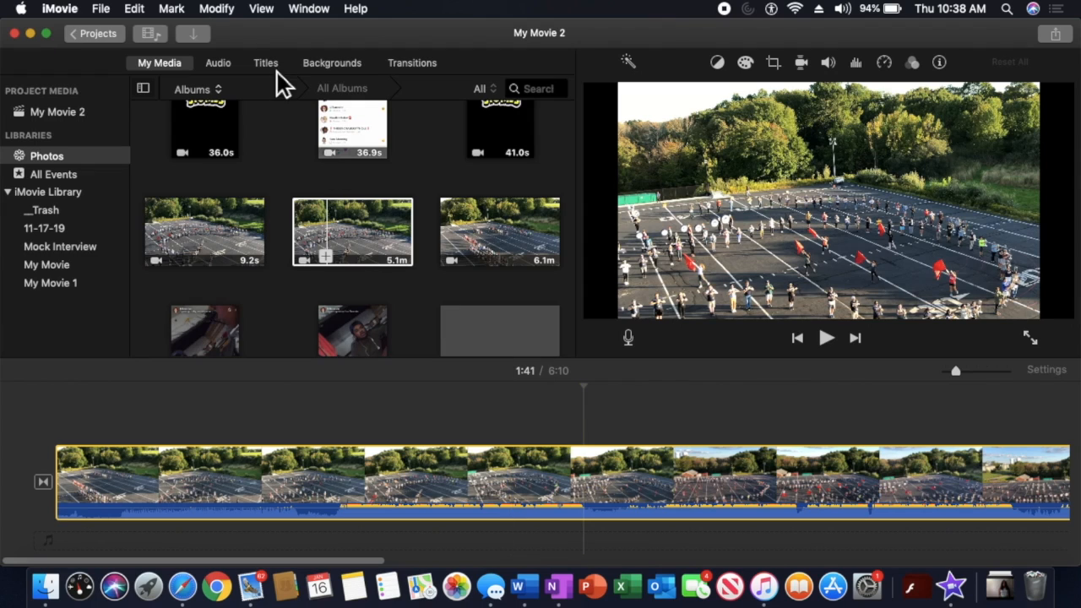
click(225, 9)
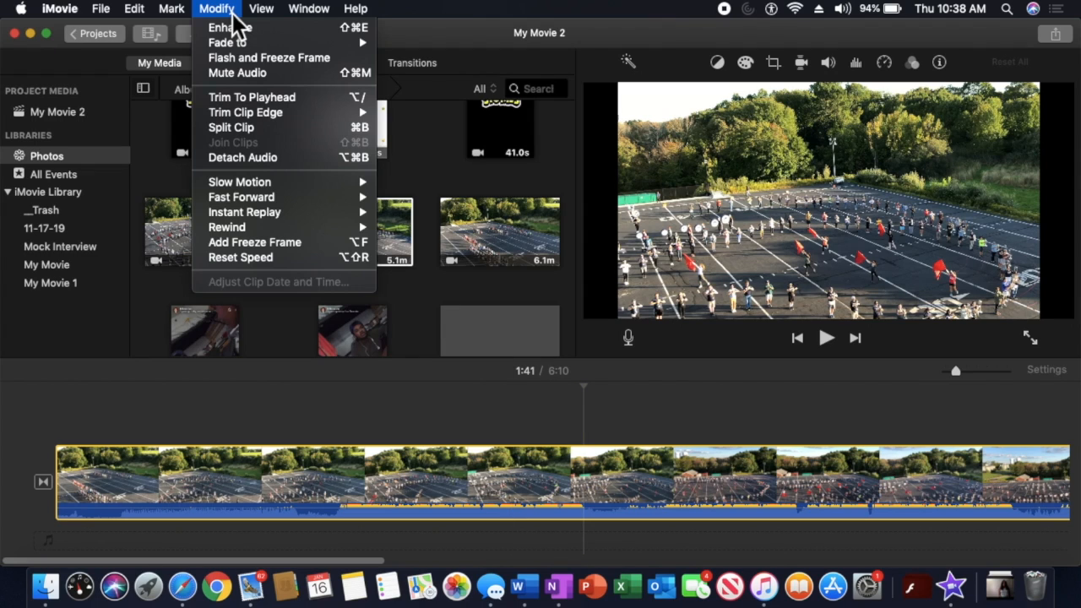
click(246, 132)
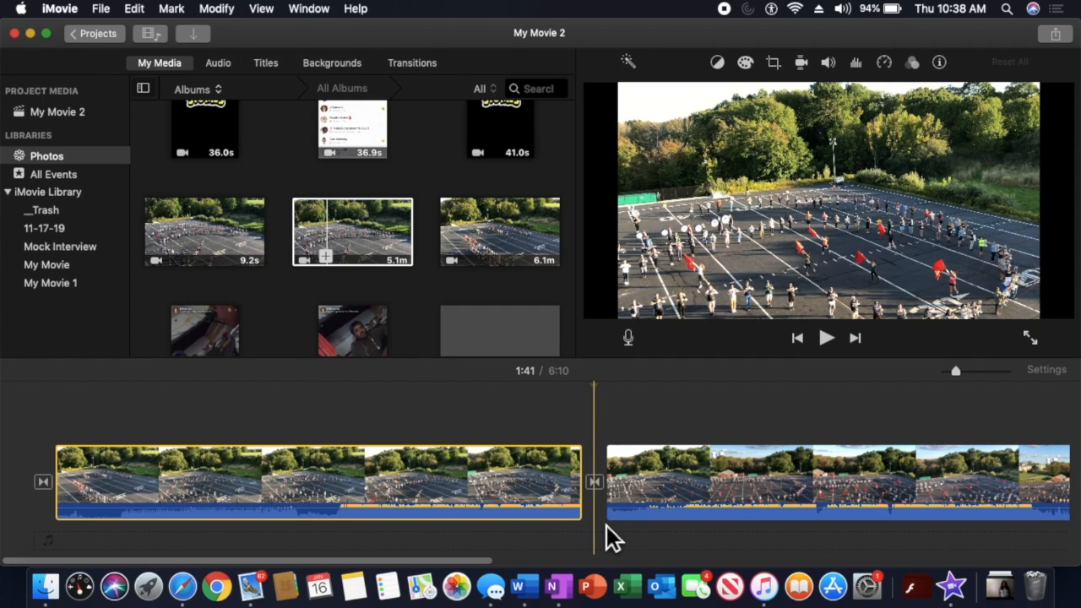
- Undo the split of the marching band clip
click(109, 10)
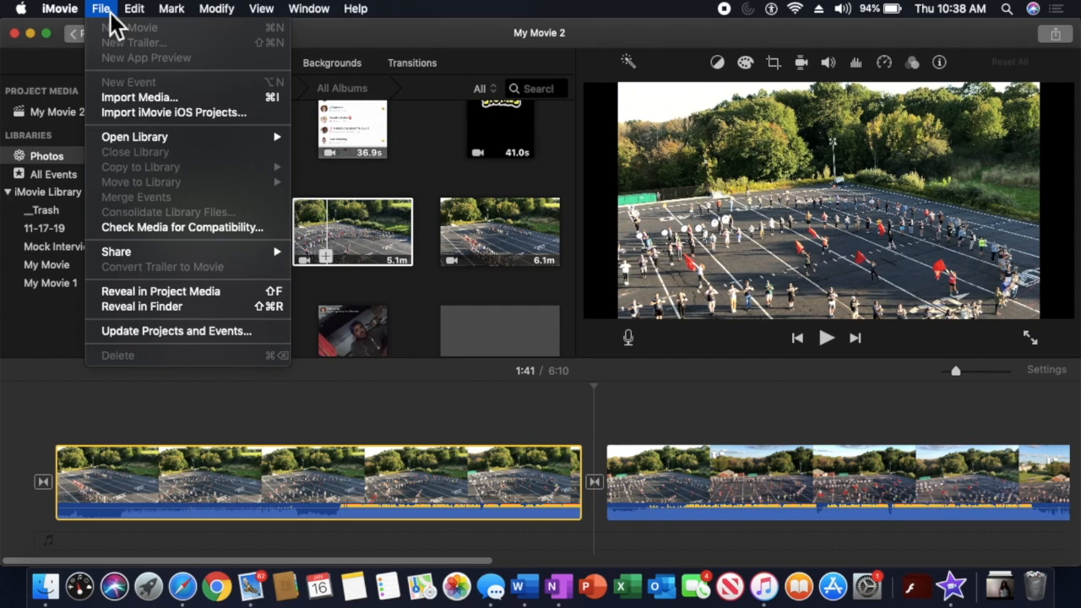
mouse_move(134, 9)
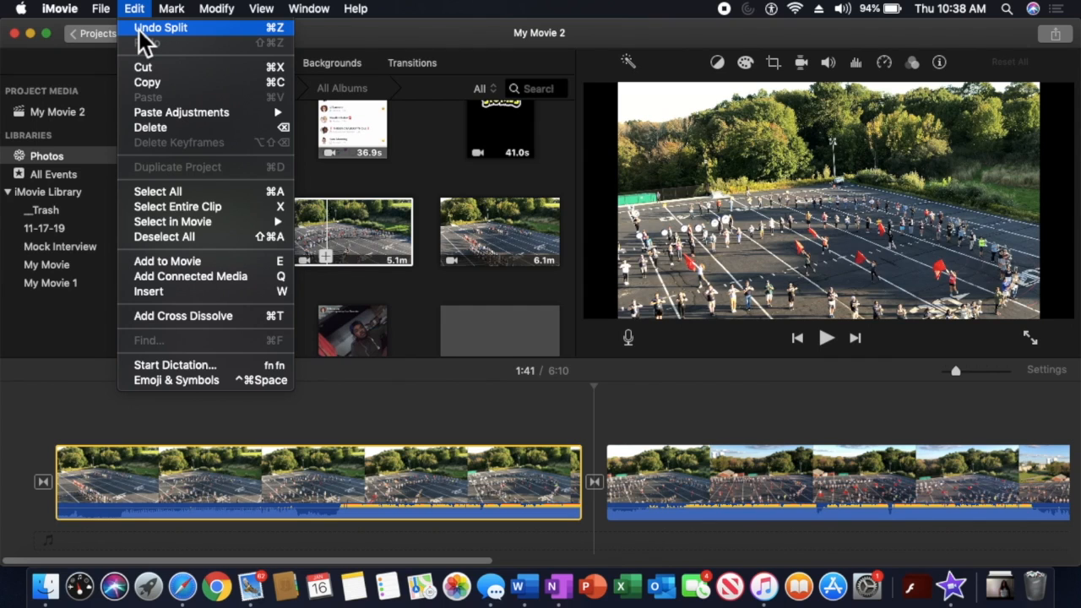
click(139, 30)
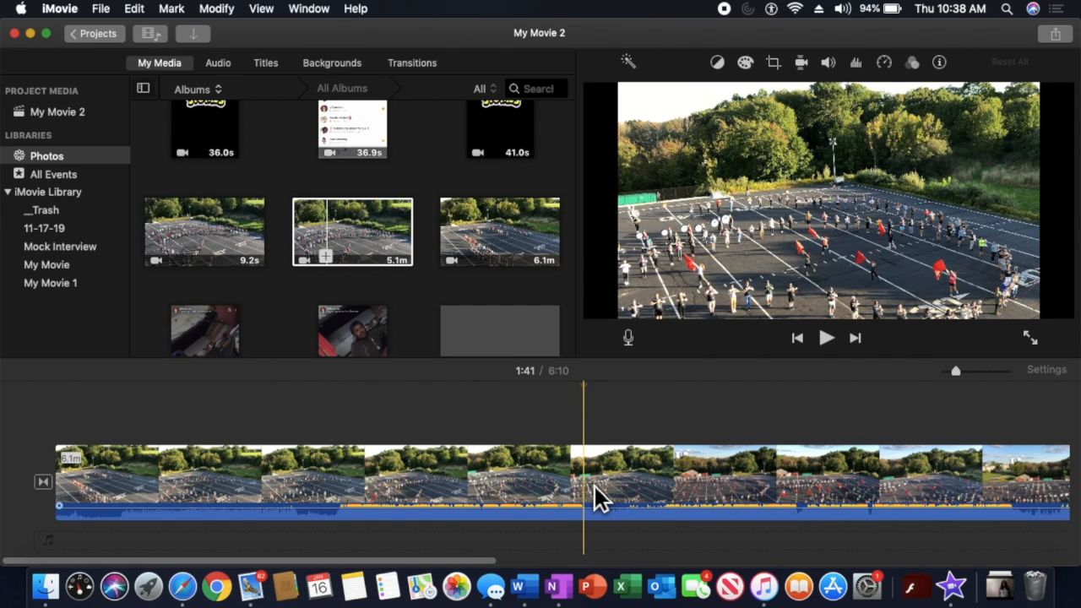
- Split the marching band clip again at the playhead position, 1:41
click(595, 487)
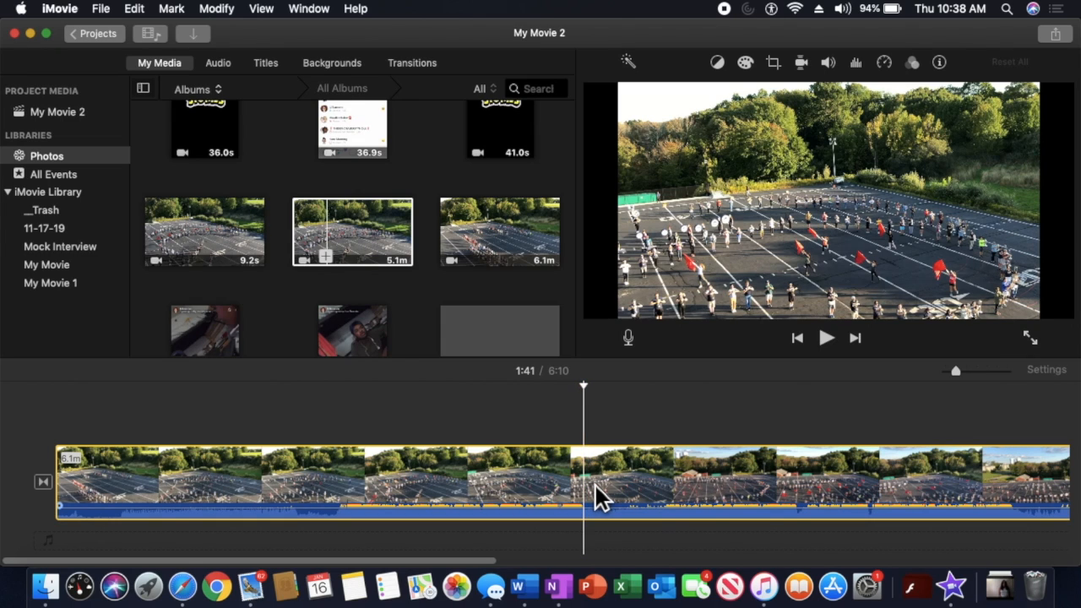
right_click(596, 486)
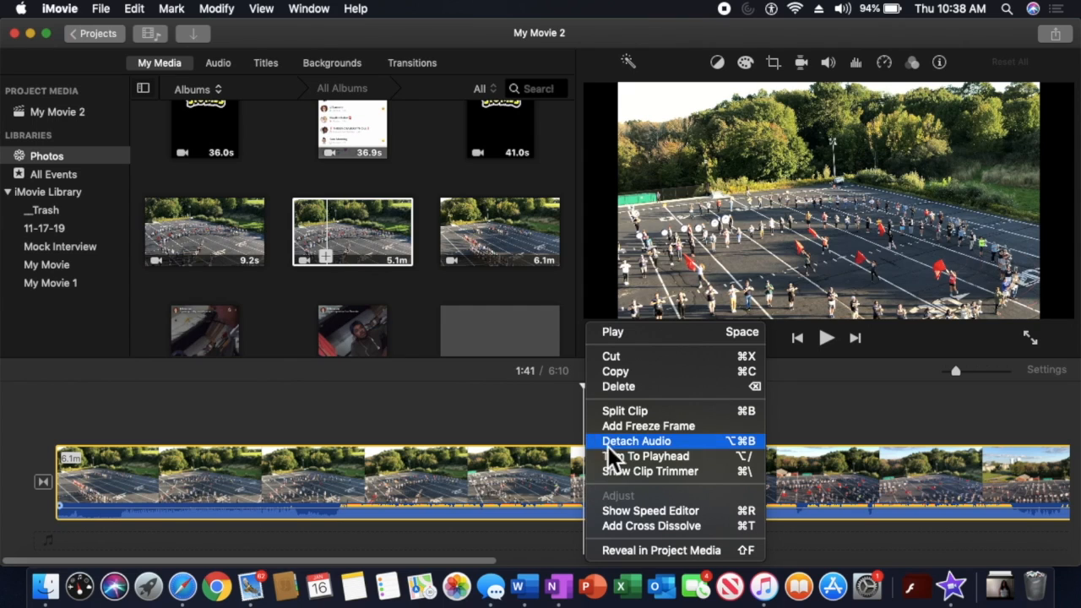
click(618, 412)
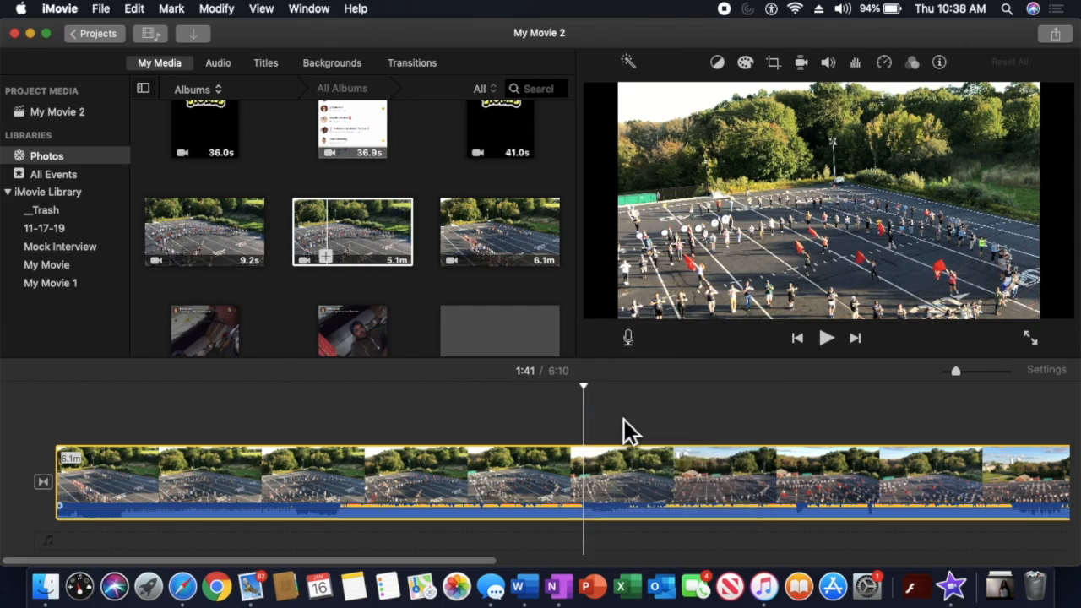
click(605, 503)
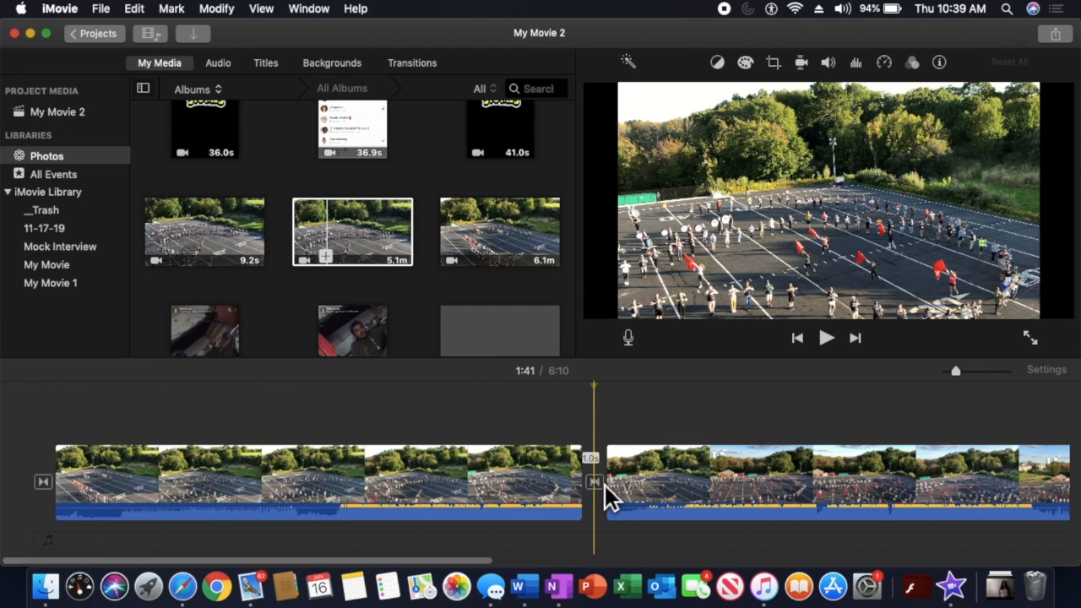
- Undo the last split
click(137, 8)
click(149, 29)
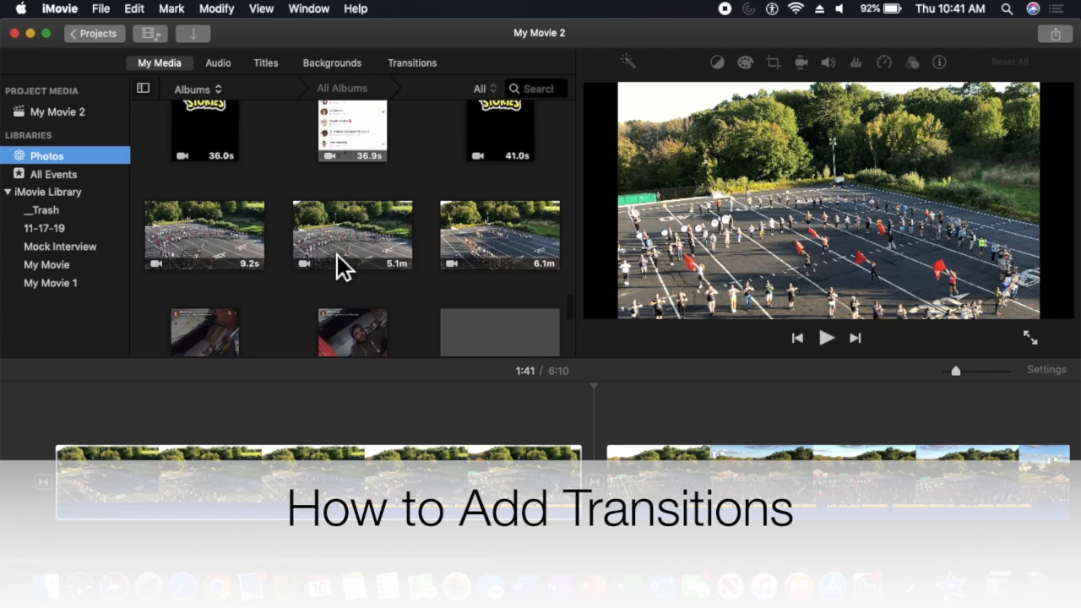
- Add the Swap transition between the two clip parts and play the movie across it as a preview
click(446, 412)
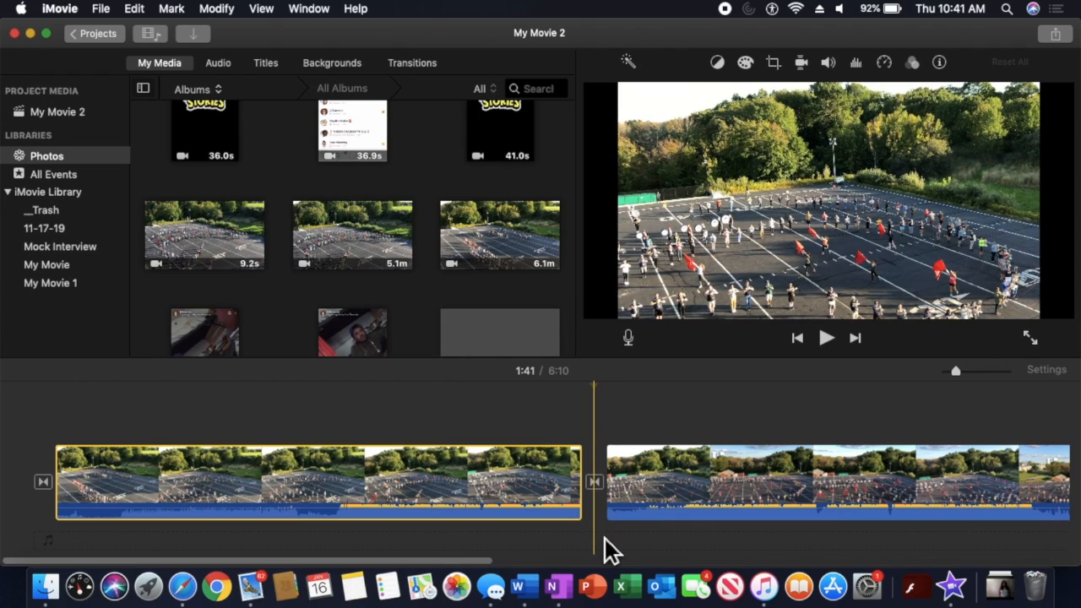
click(404, 72)
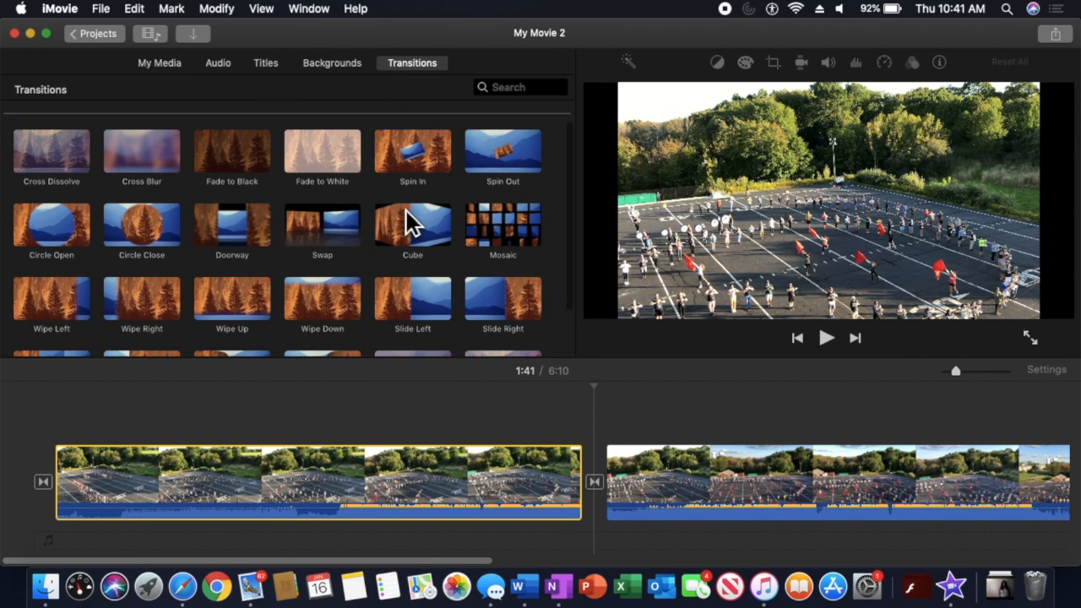
scroll(406, 210, down, 2)
scroll(406, 210, up, 1)
scroll(406, 221, up, 3)
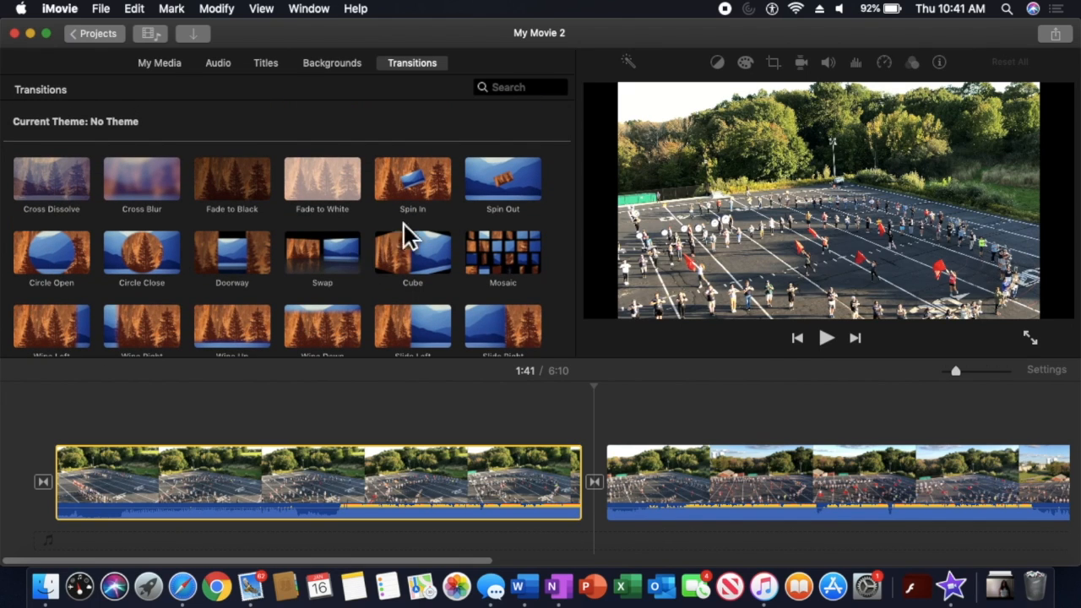
drag(324, 254, 604, 492)
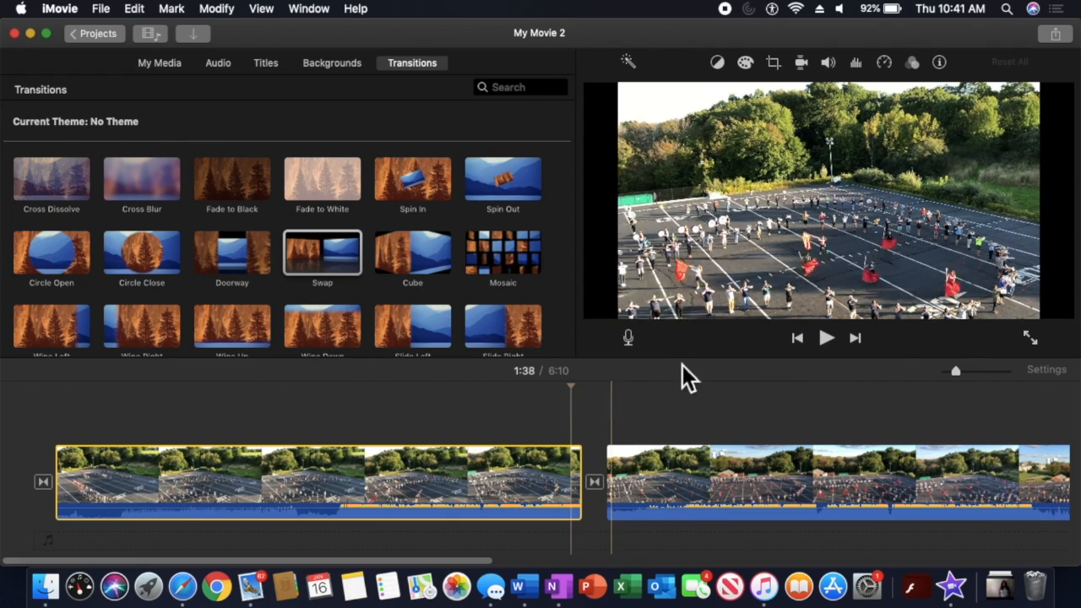
click(827, 339)
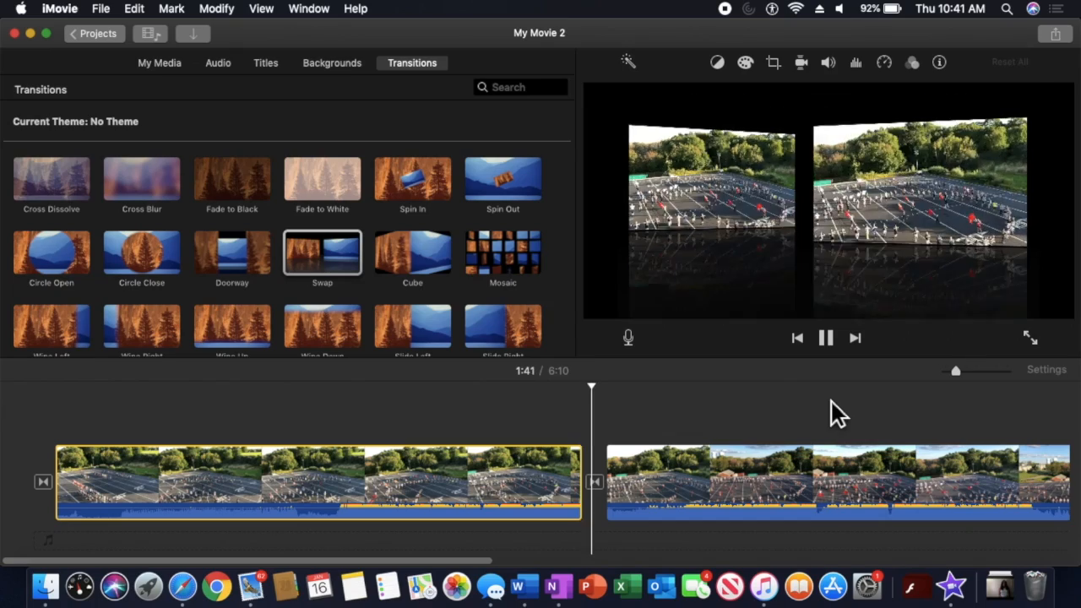
click(839, 348)
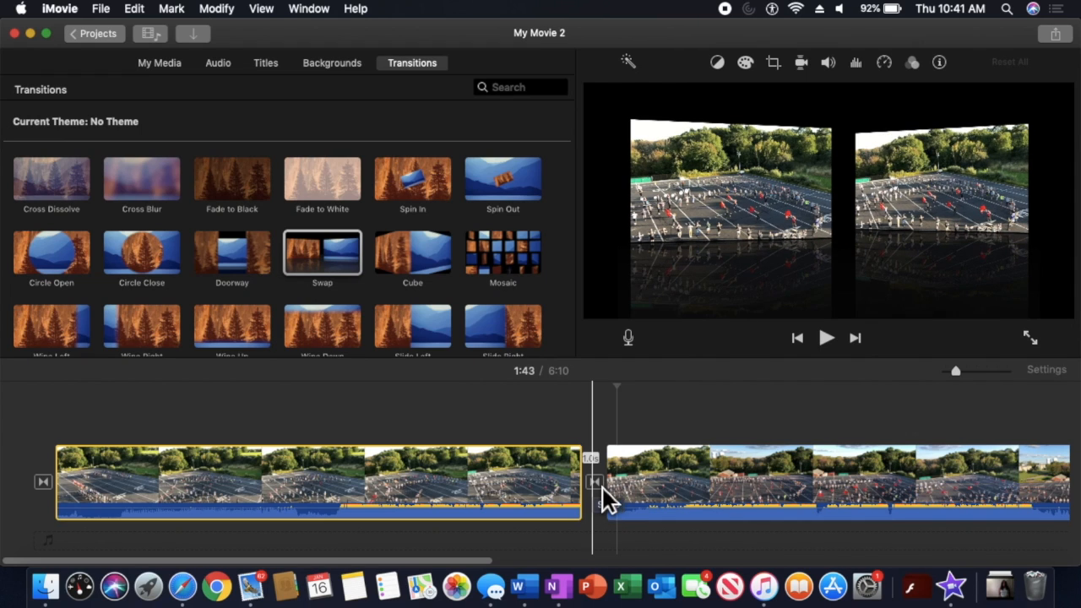
- Set the Swap transition's duration to 3 seconds and play the movie across it again
double_click(602, 488)
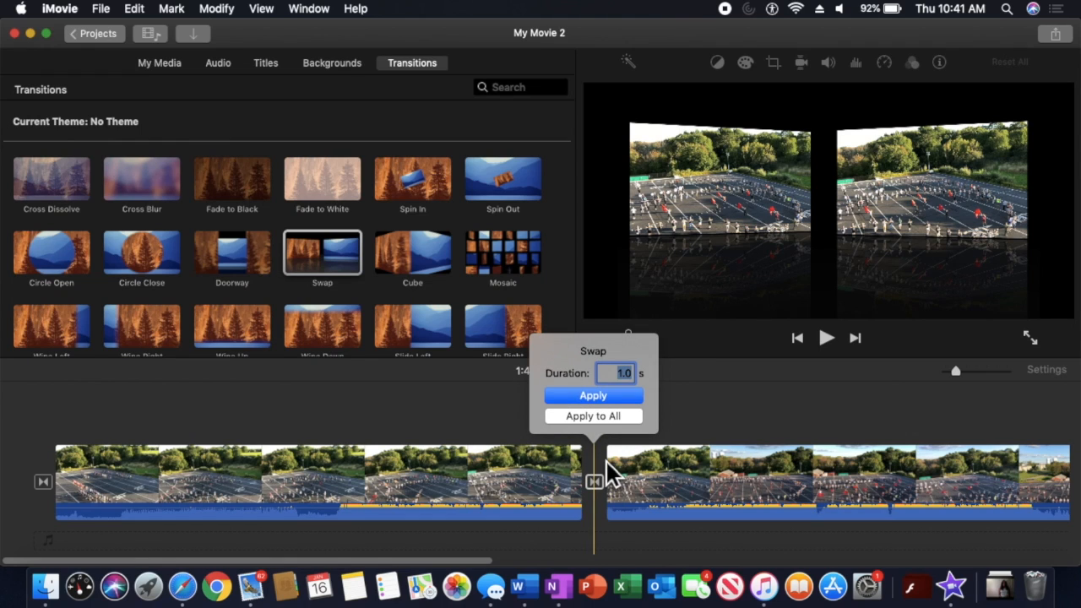
text(3)
click(611, 402)
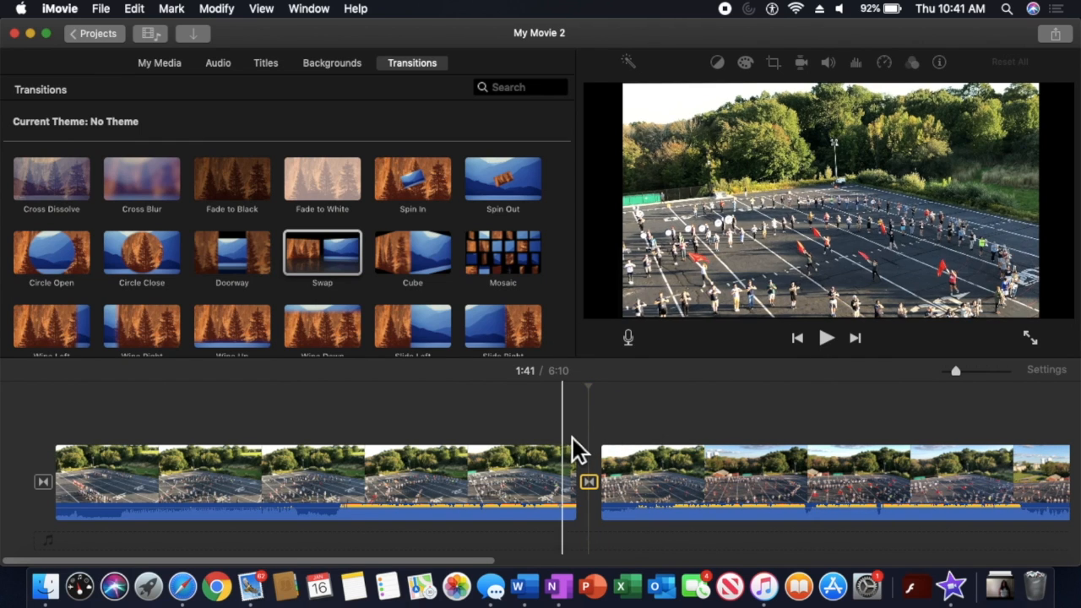
click(577, 438)
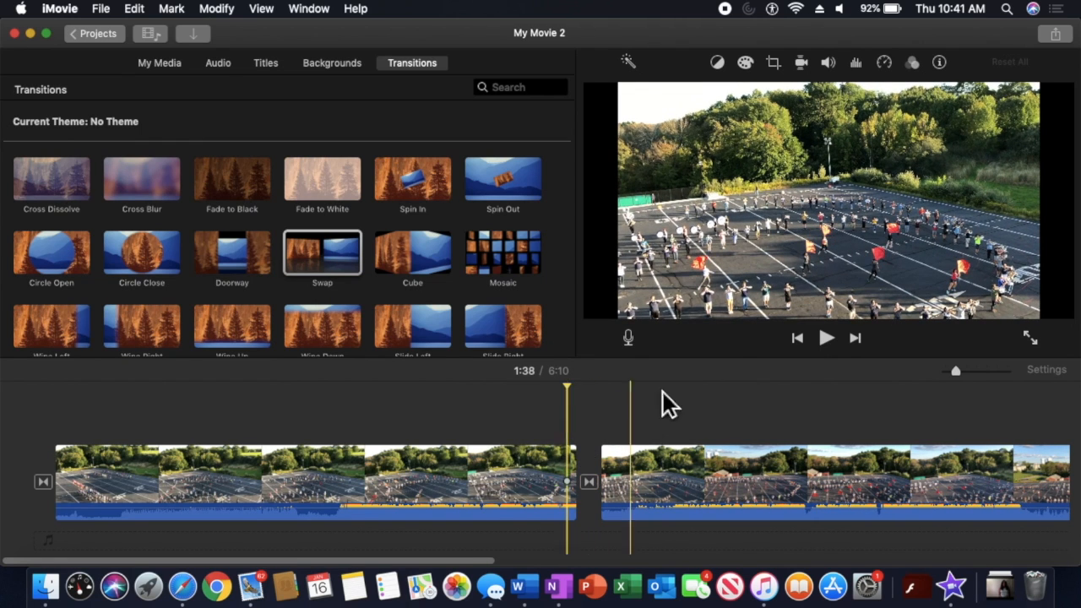
click(833, 343)
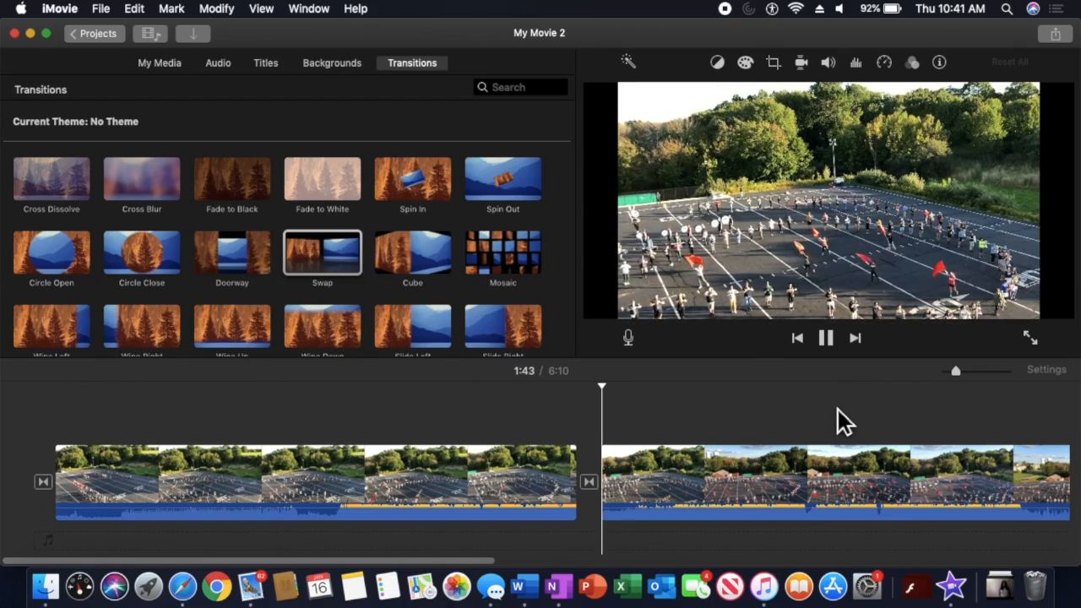
click(826, 339)
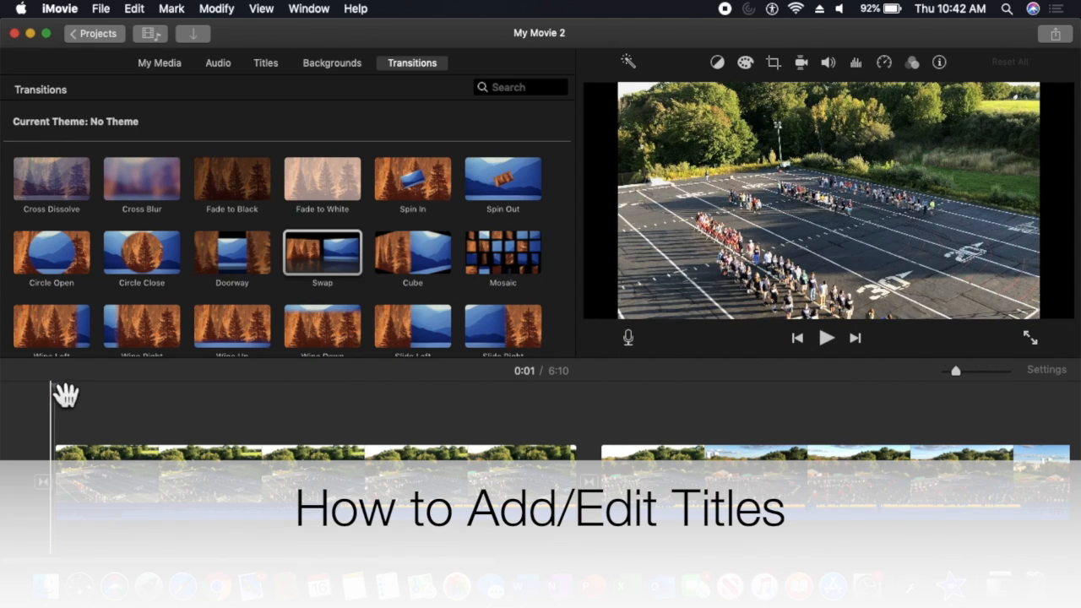
- Add the Pop-up title as a separate title clip at the start of the movie, before the first clip
click(272, 67)
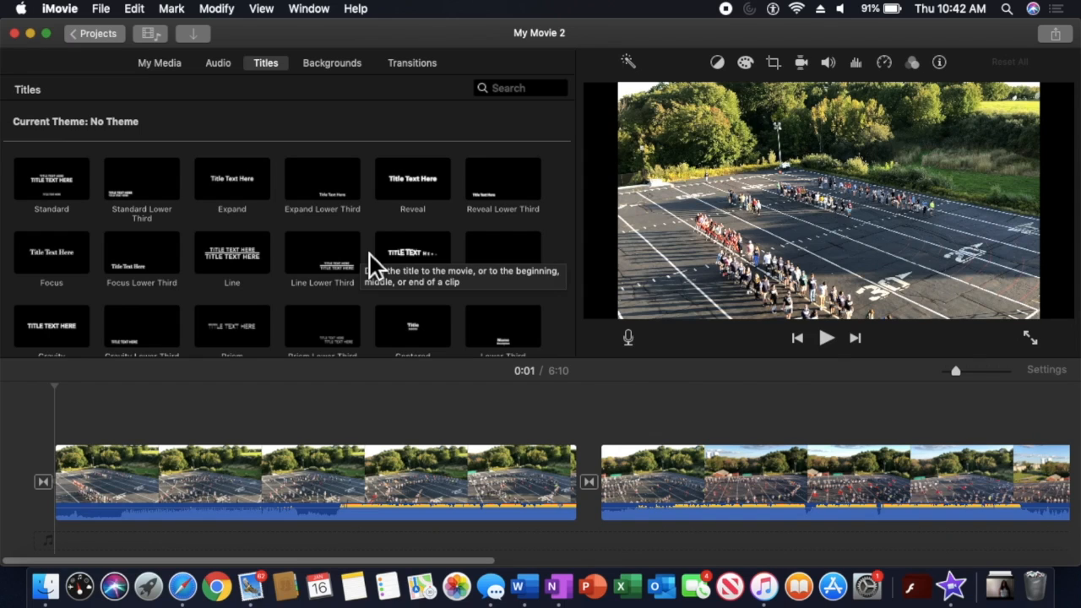
scroll(370, 255, down, 5)
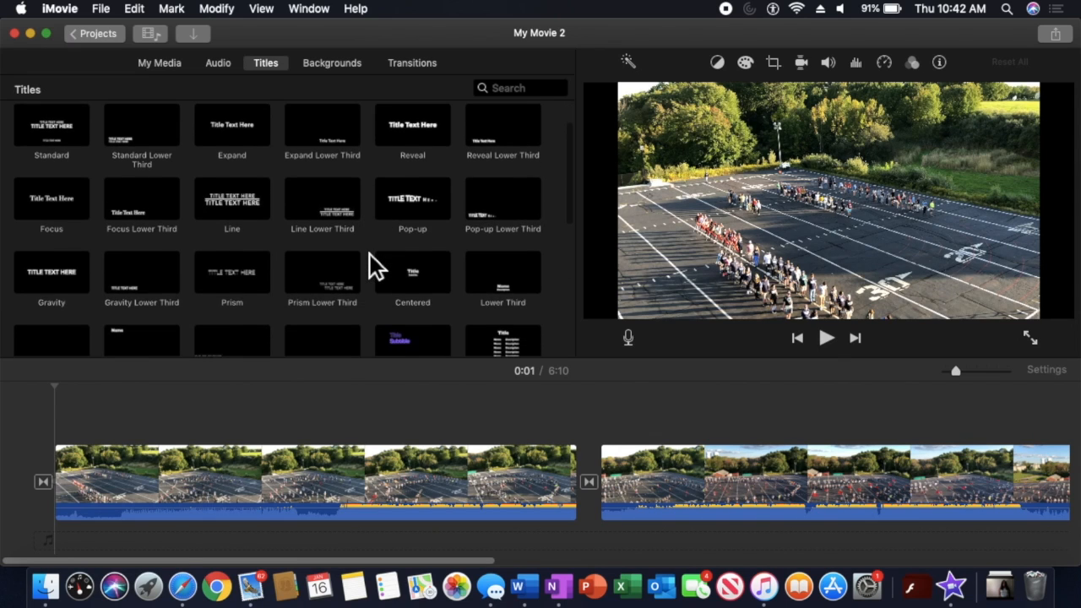
scroll(370, 254, down, 3)
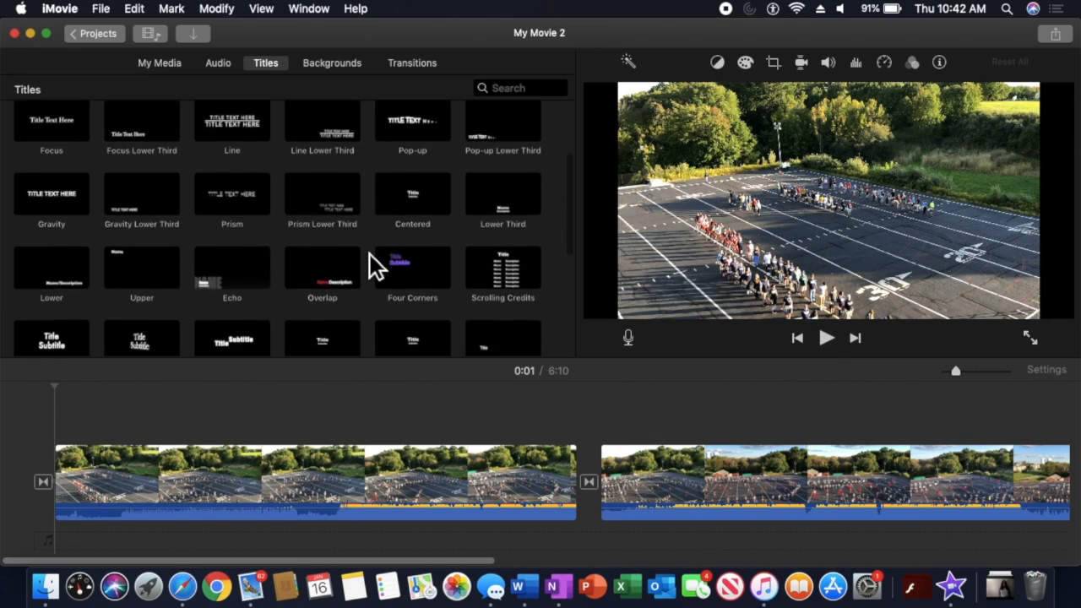
scroll(370, 254, up, 3)
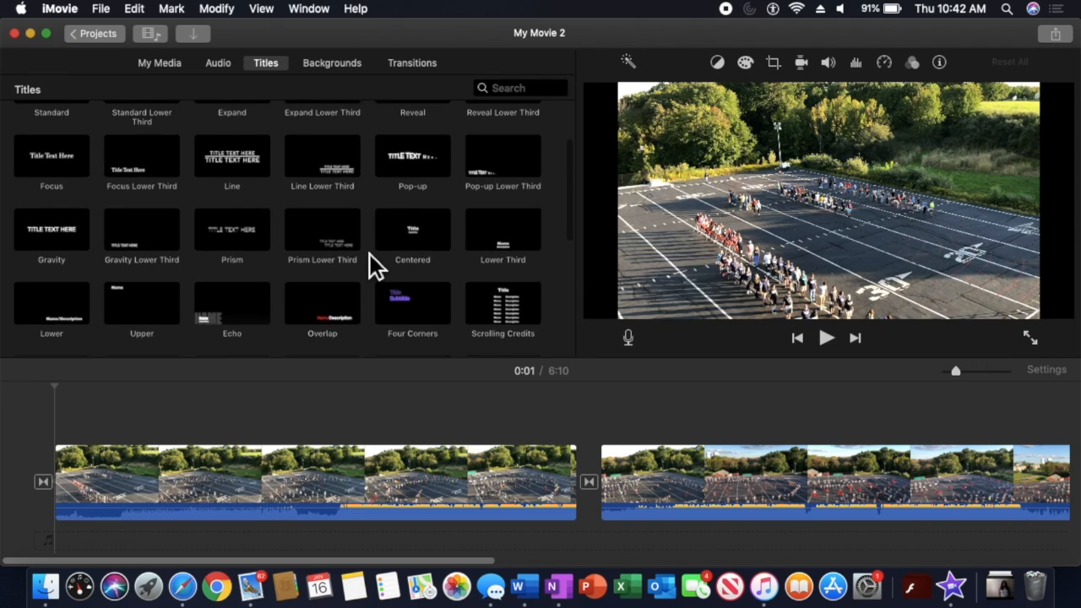
scroll(370, 254, up, 1)
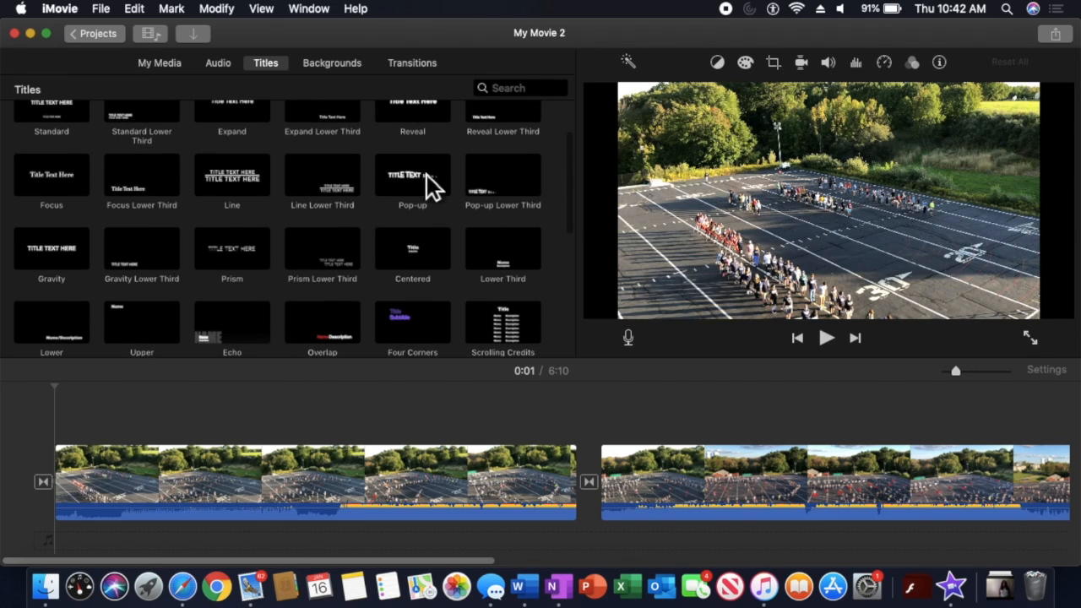
drag(421, 182, 58, 480)
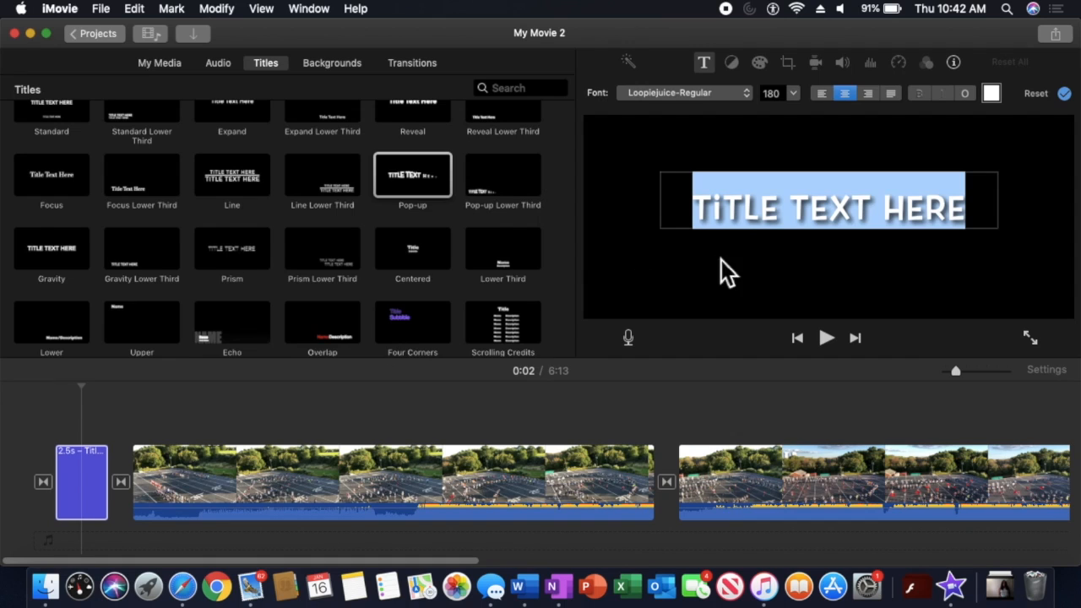
- Overlay the Pop-up title on the start of the first clip and move it back to a separate title clip before it
click(96, 473)
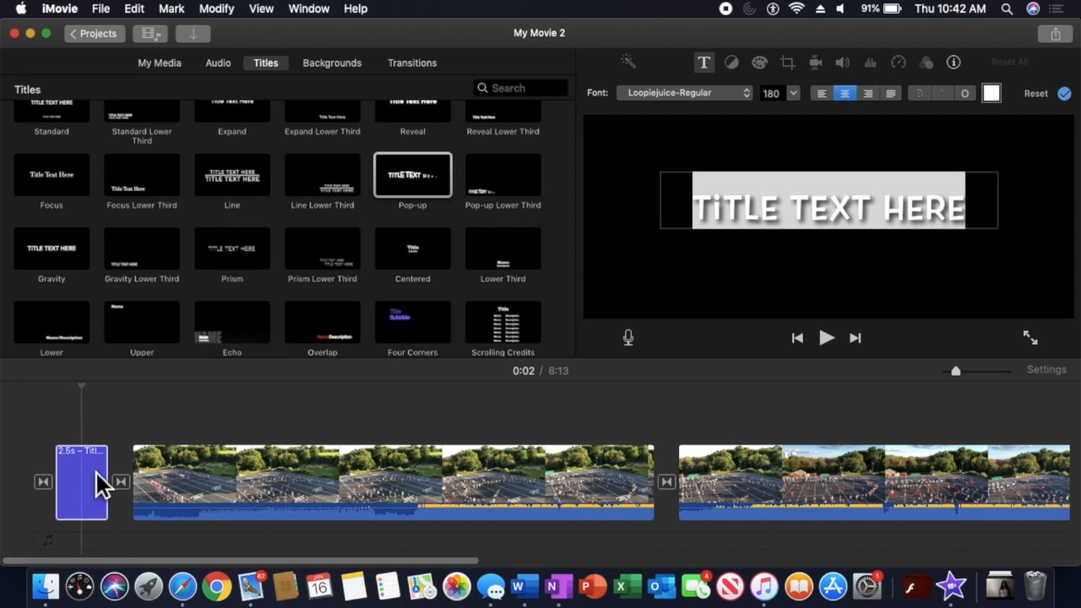
drag(106, 481, 136, 412)
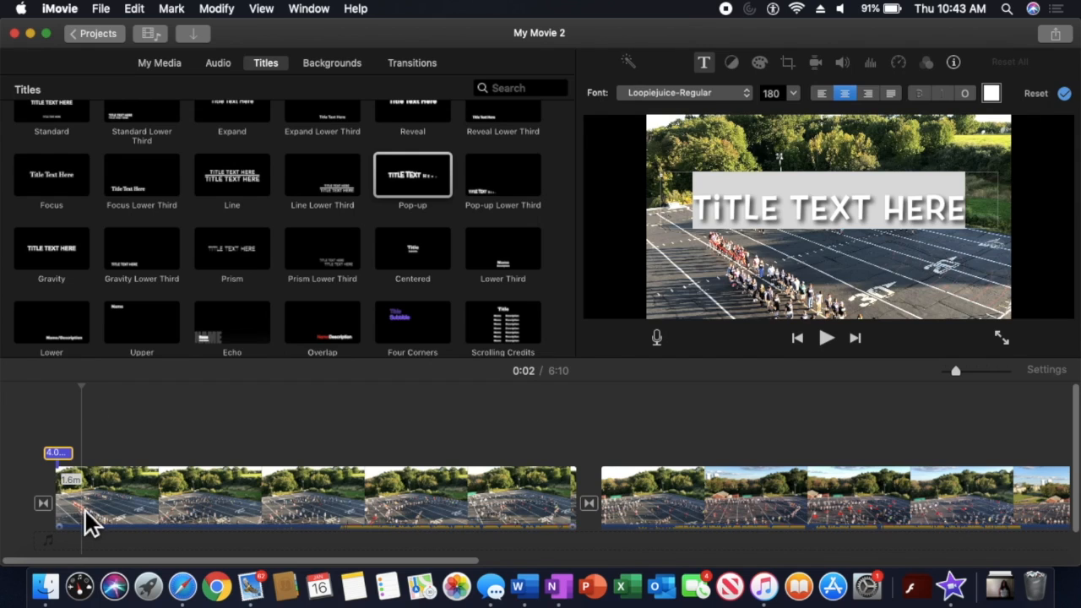
click(61, 510)
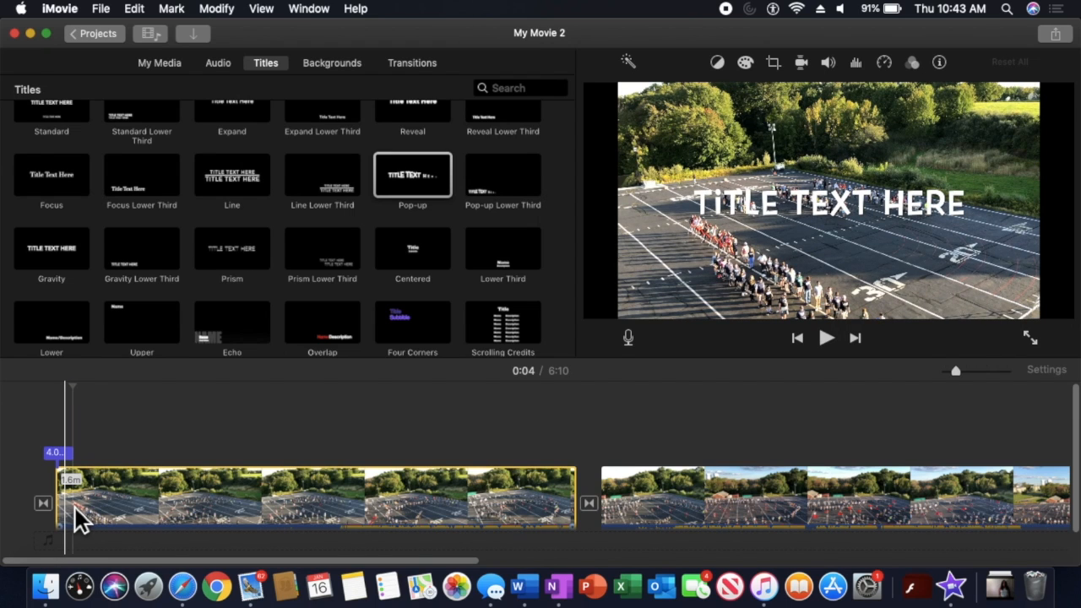
click(65, 463)
drag(65, 464, 49, 503)
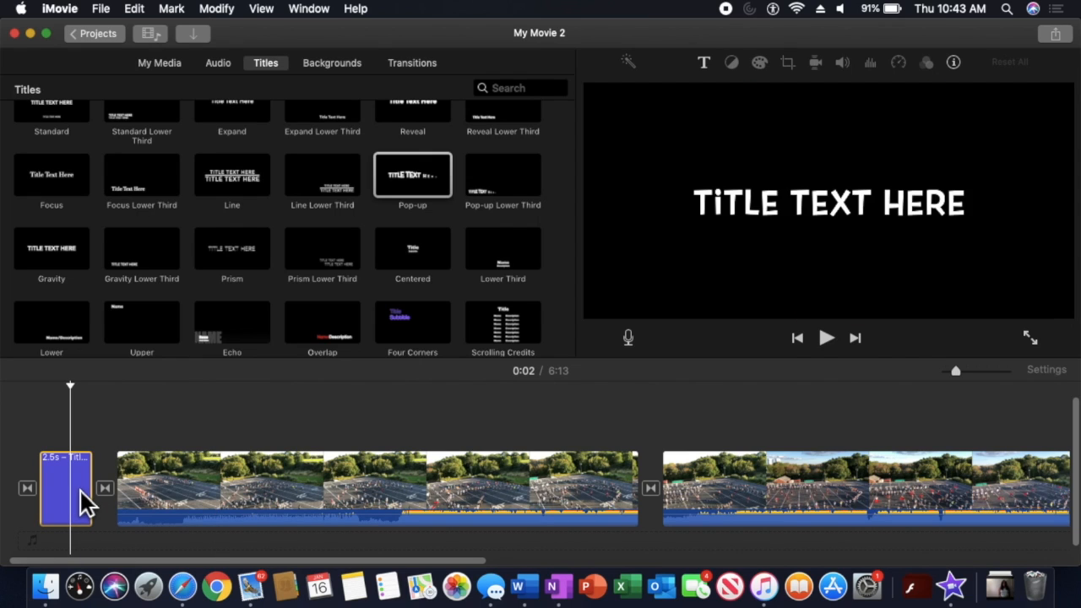
- Replace the Pop-up title's placeholder text with "UConn Marching Band"
double_click(80, 490)
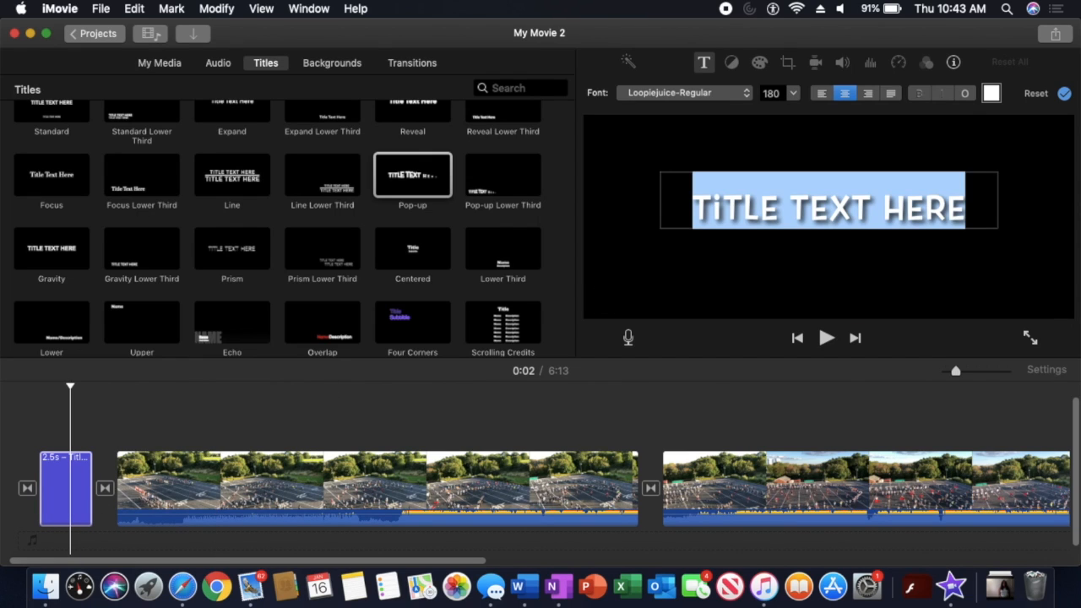
text(UCONN MARCHiNG B)
key(BackSpace)
key(BackSpace)
key(BackSpace)
key(BackSpace)
text(NG)
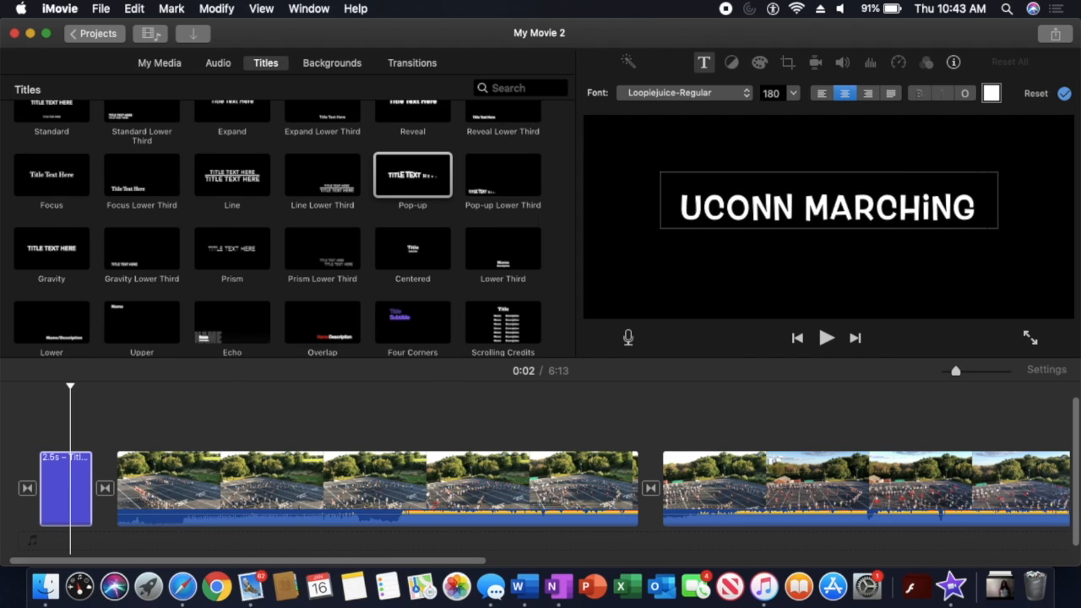
text( BAND)
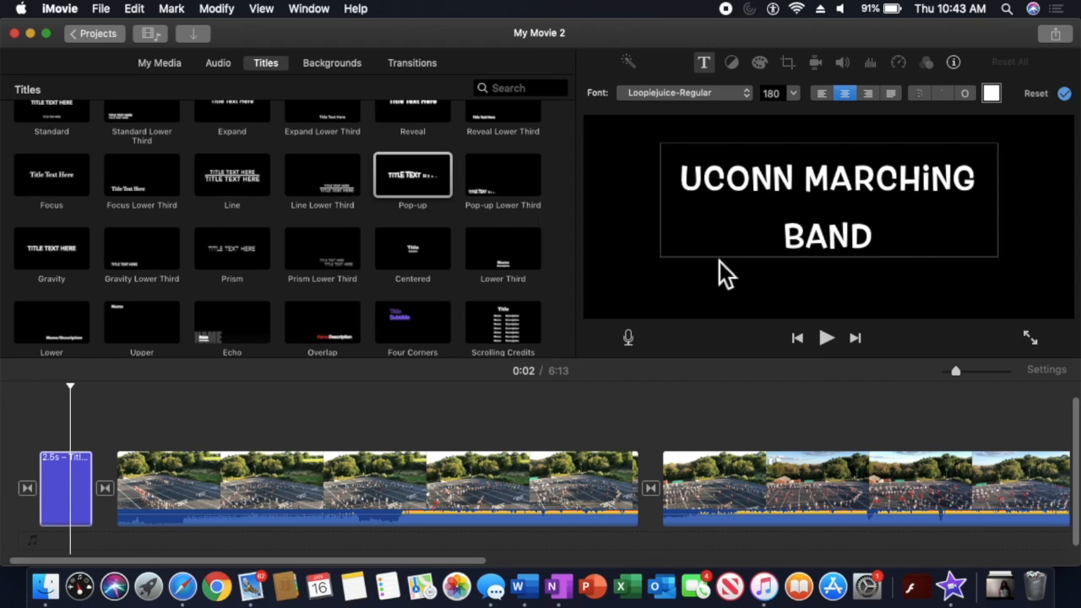
- Set the title's font to Chalkduster, try the centered, right and justified alignments, and left-align the text
click(747, 100)
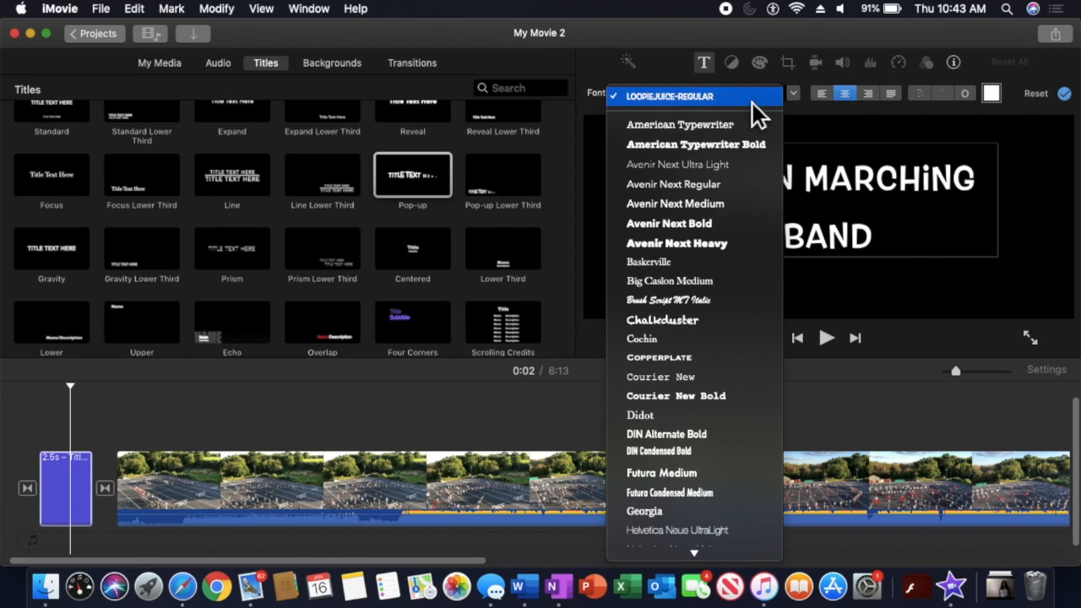
click(713, 321)
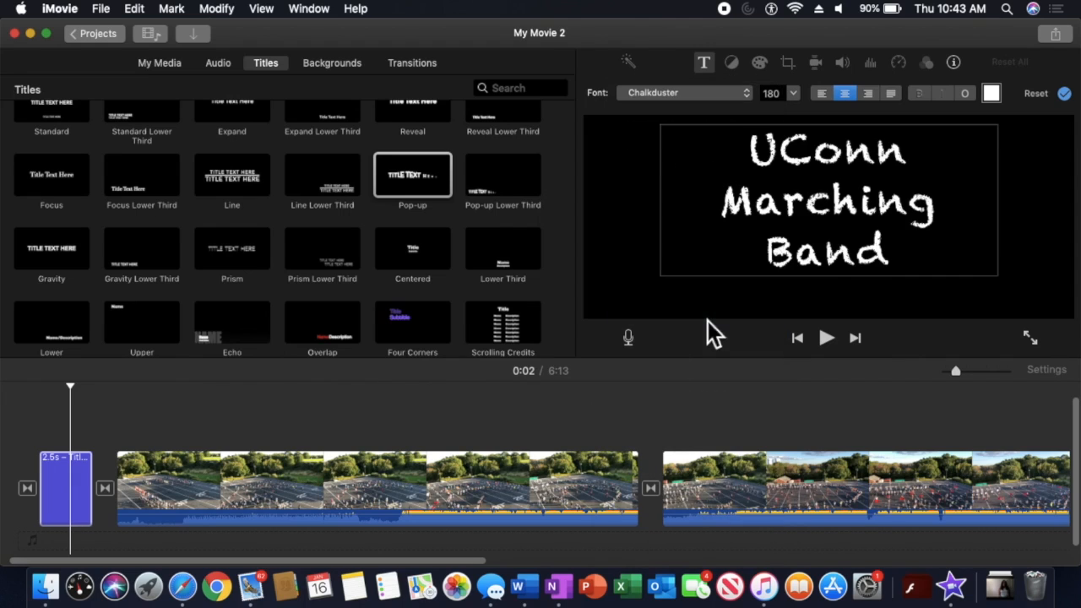
click(823, 97)
click(851, 97)
click(868, 95)
click(892, 95)
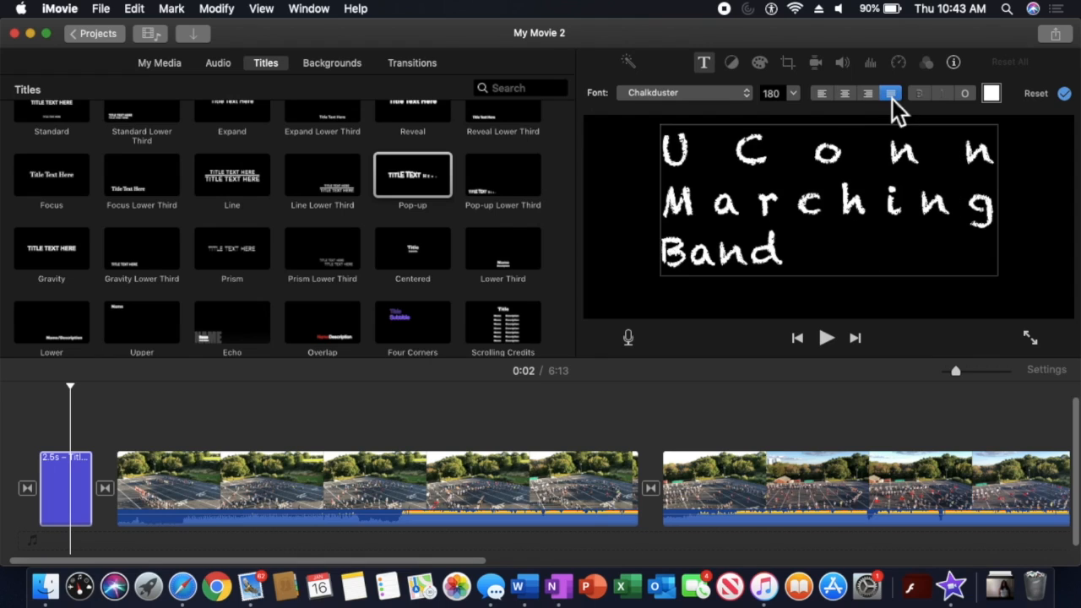
click(798, 100)
click(801, 99)
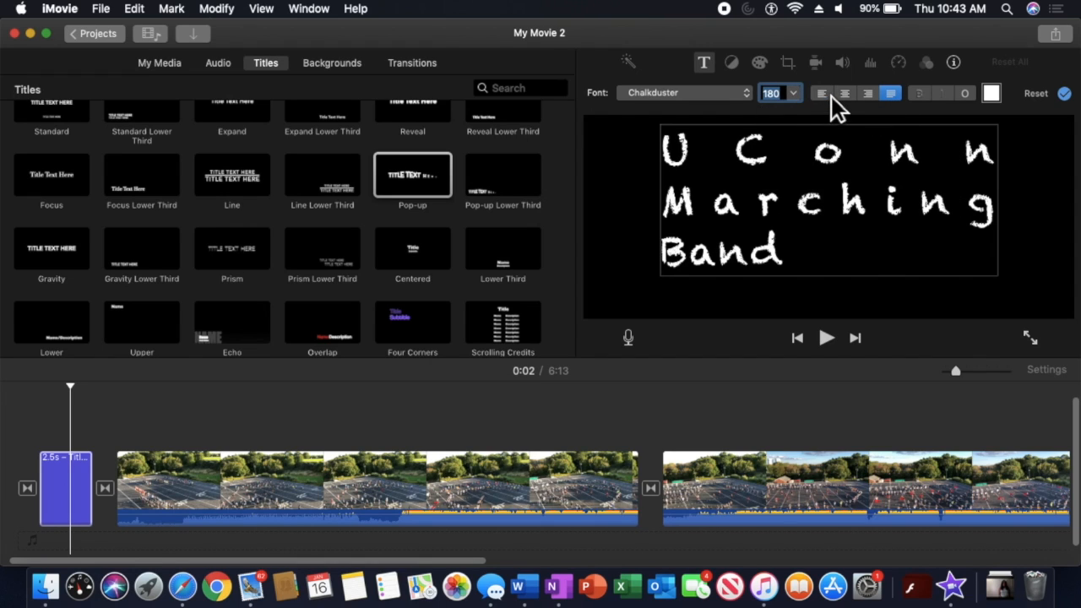
click(825, 94)
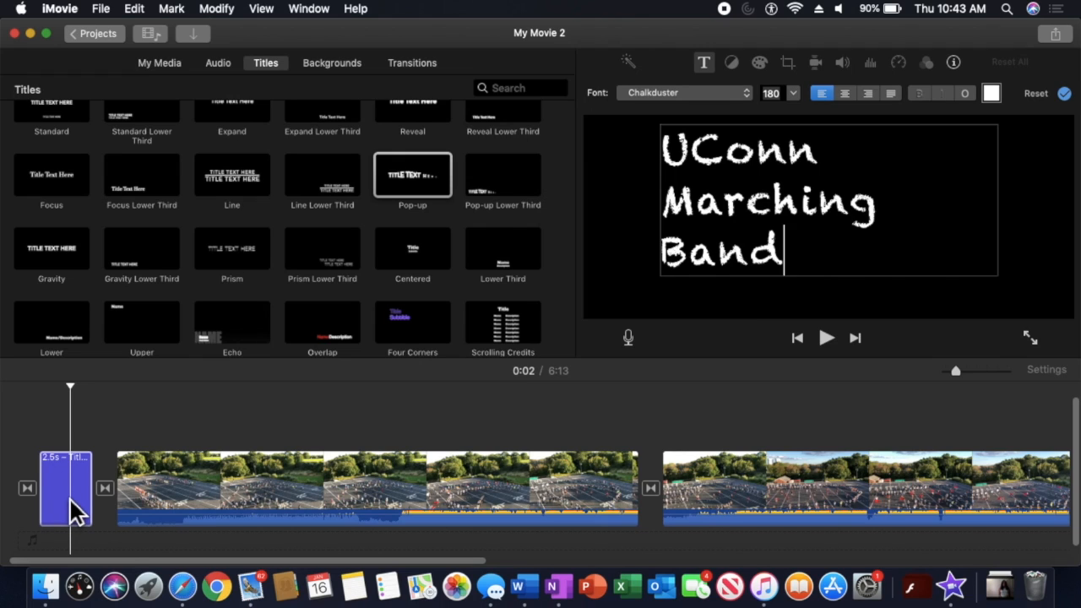
- Try to set the title clip's duration to 3 seconds
key(Tab)
key(Tab)
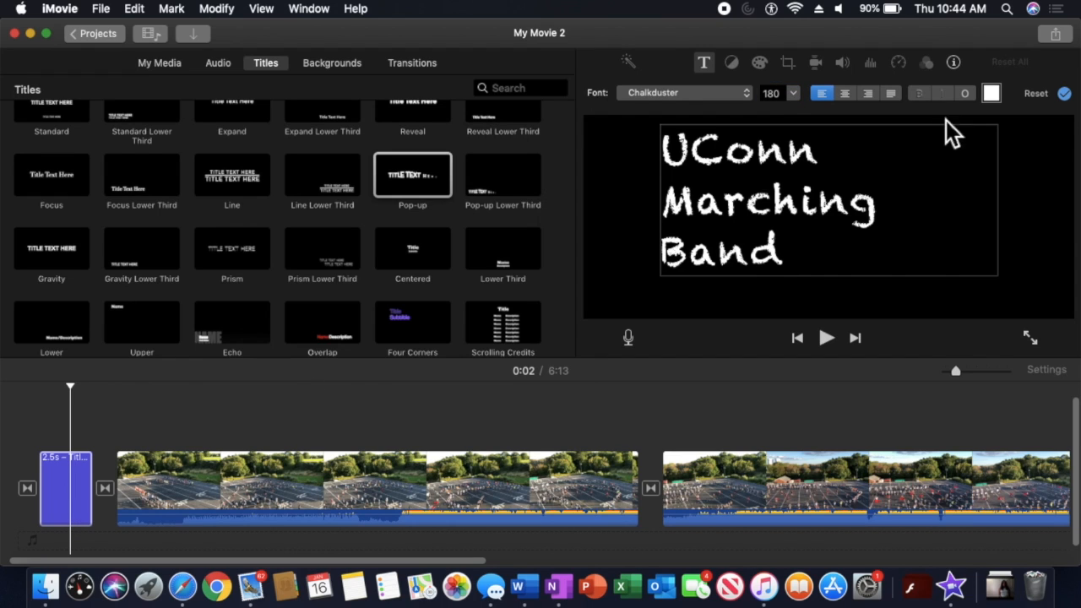
click(954, 63)
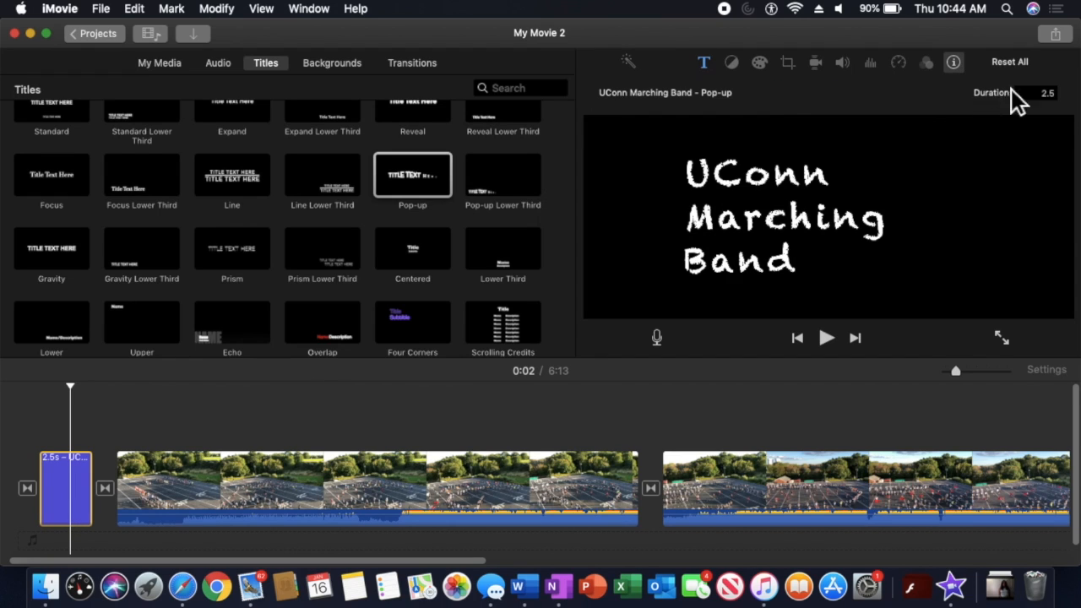
click(1049, 94)
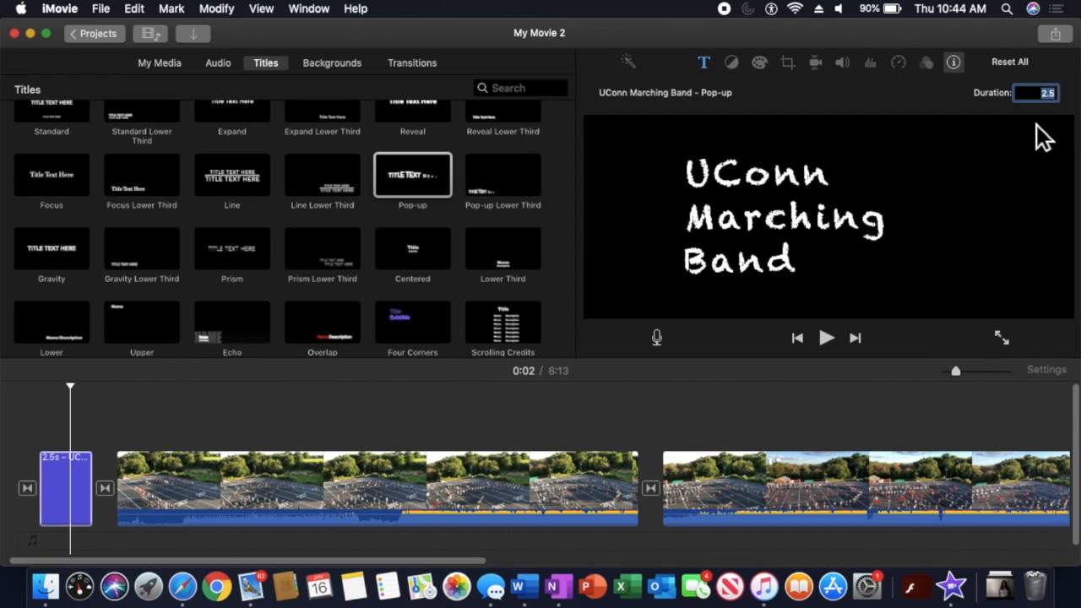
text(3)
key(Escape)
key(Return)
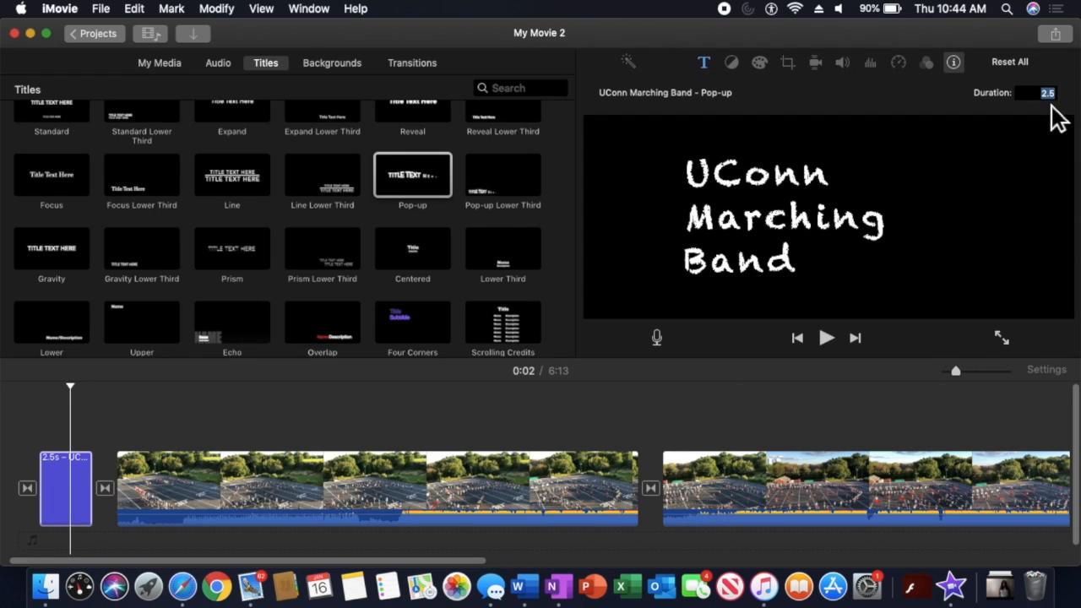
- Extend the end of the title clip in the timeline to a duration of 8.8 seconds
click(104, 493)
drag(105, 498, 140, 515)
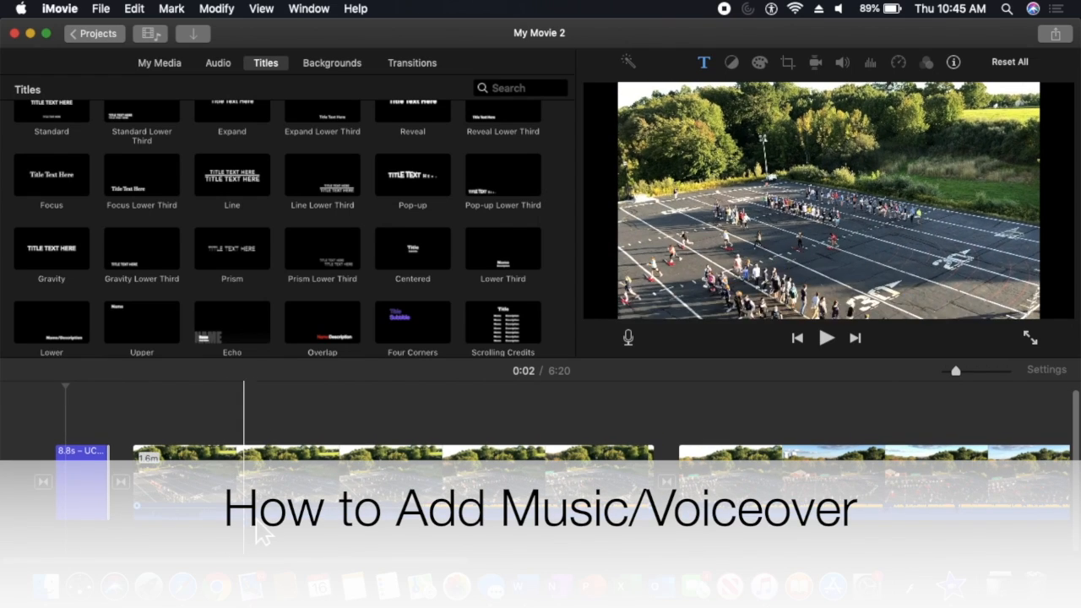
- Detach the audio from the first video clip and delete the detached audio
click(229, 505)
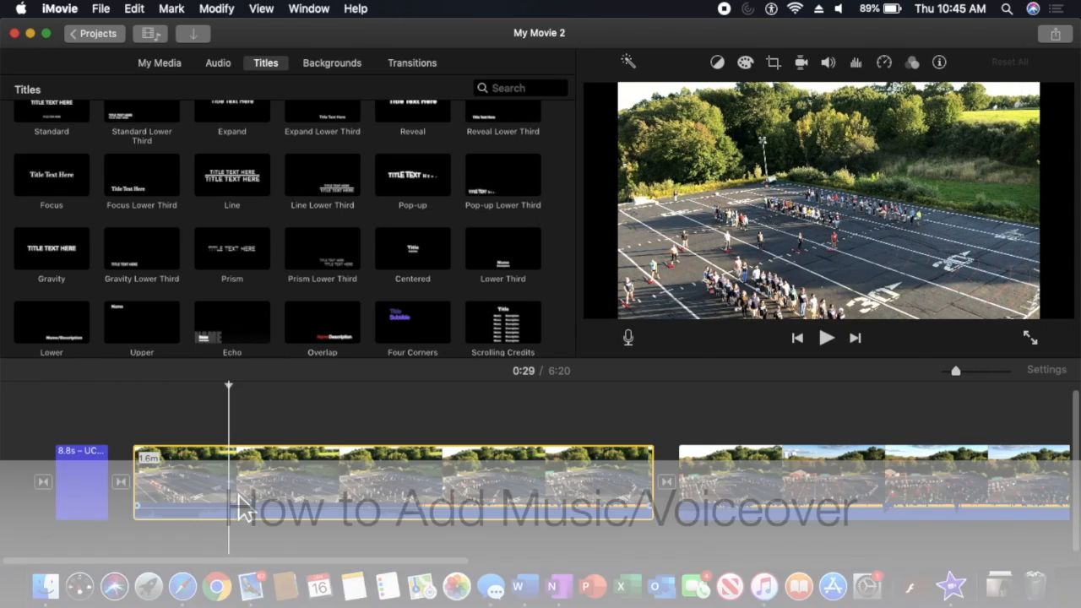
click(216, 9)
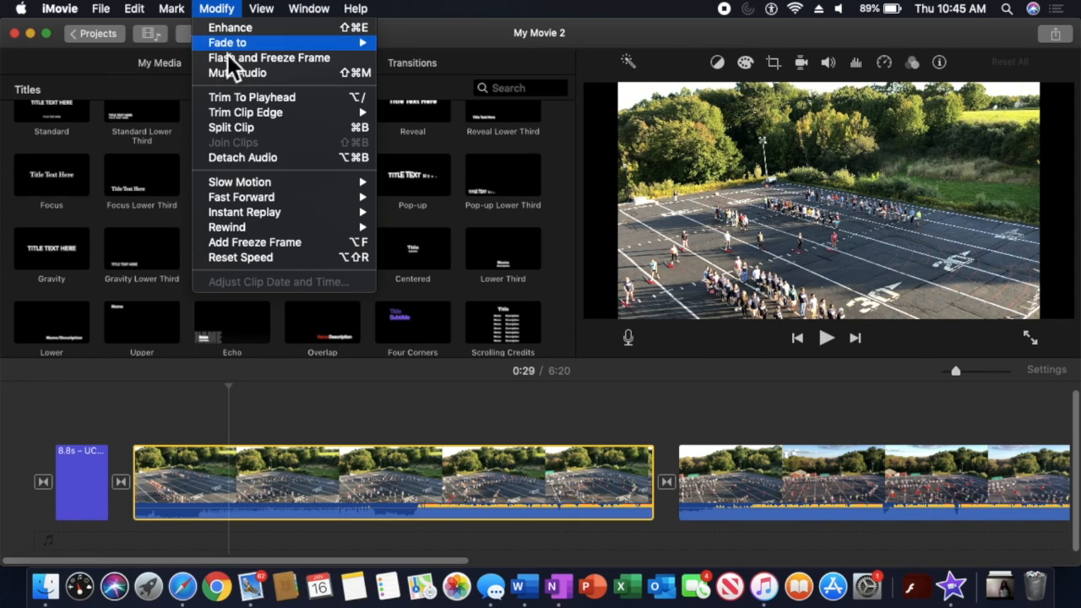
click(240, 158)
scroll(322, 355, down, 2)
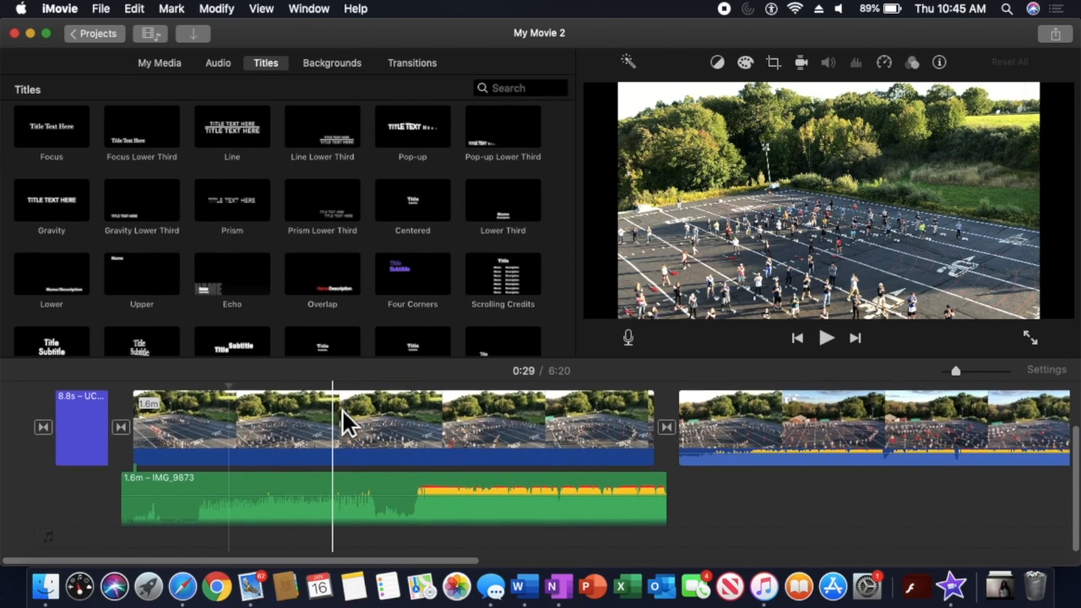
click(306, 494)
key(Delete)
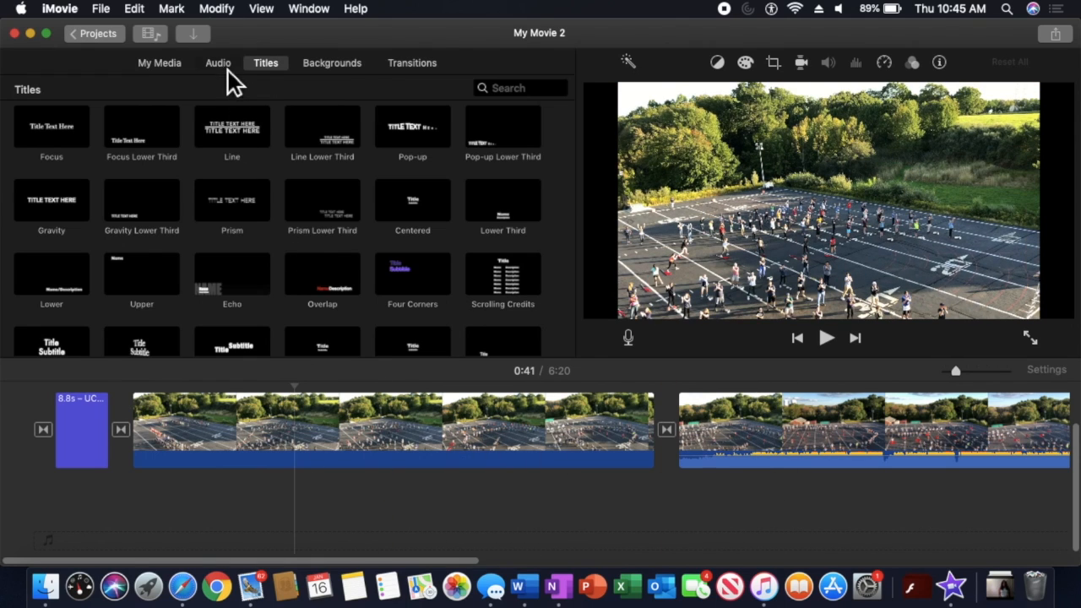
- Examine the songs in the iTunes audio library and the list of available sound effects
click(225, 68)
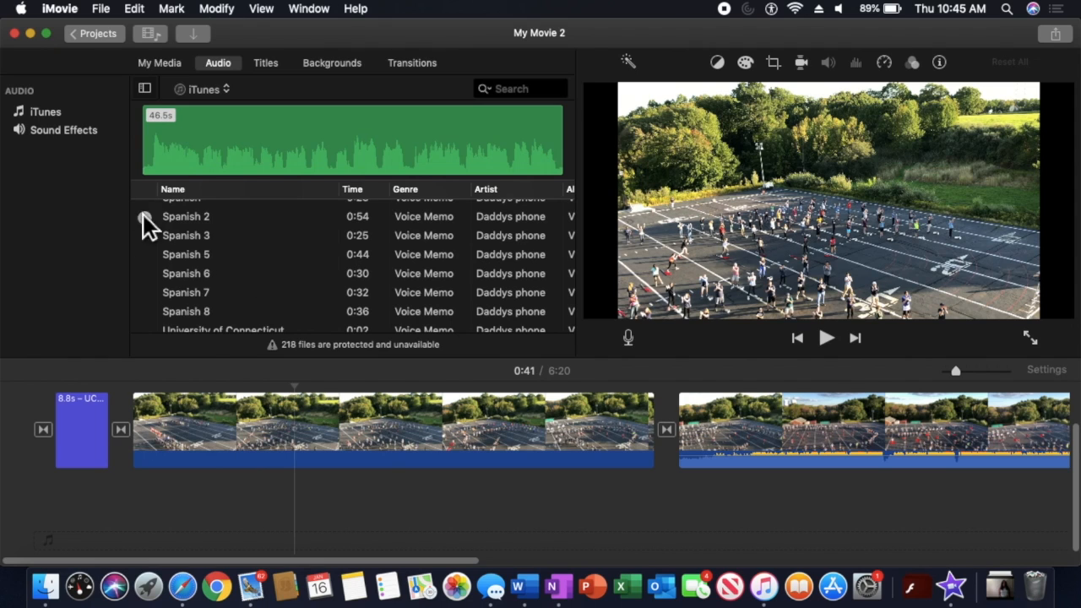
scroll(290, 308, down, 2)
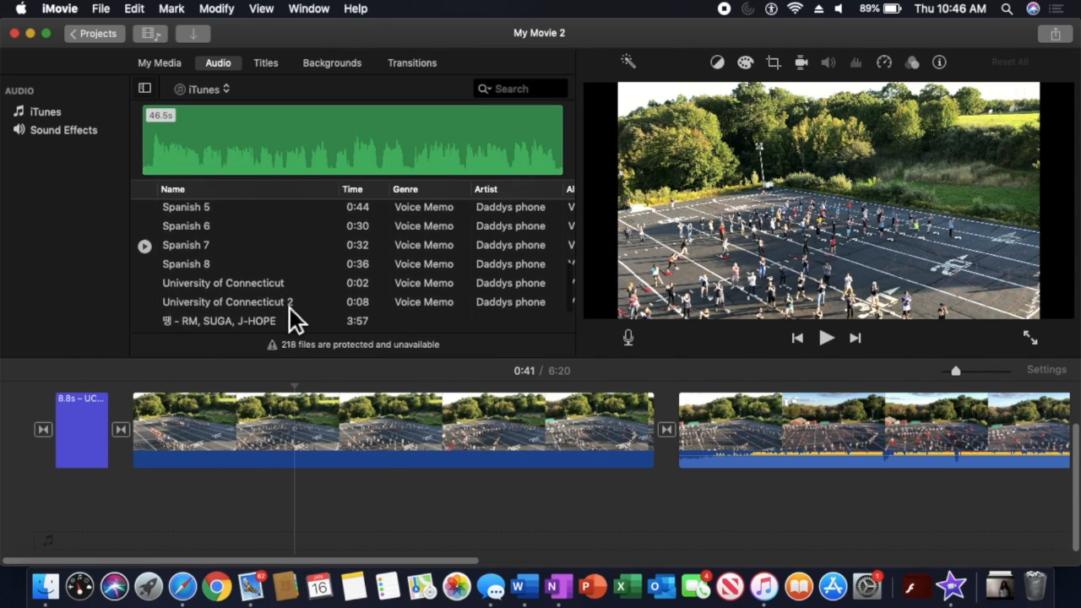
scroll(290, 309, up, 2)
scroll(290, 309, down, 3)
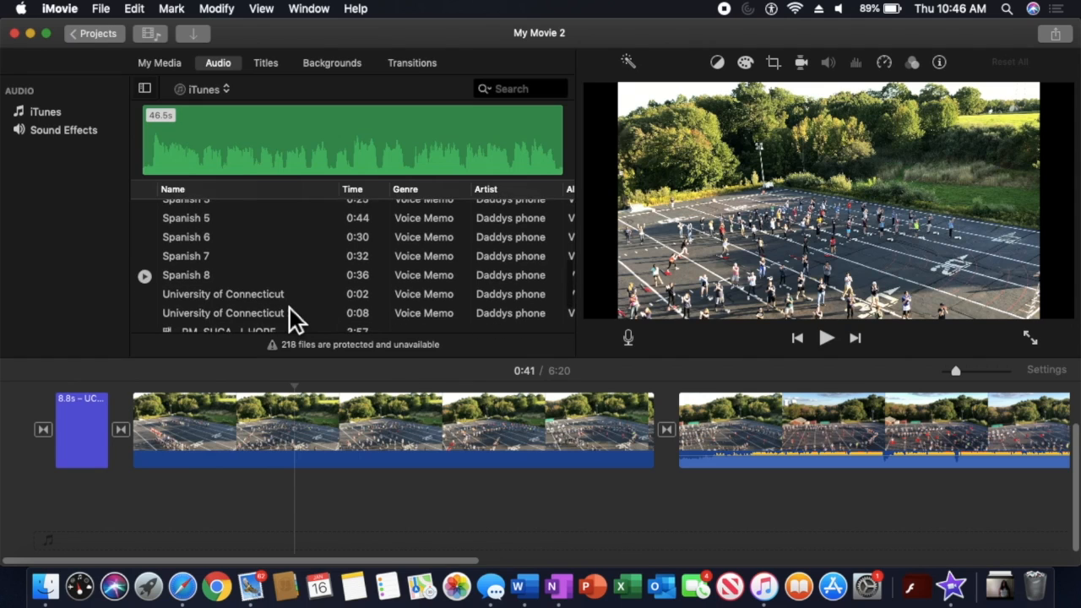
scroll(290, 309, down, 4)
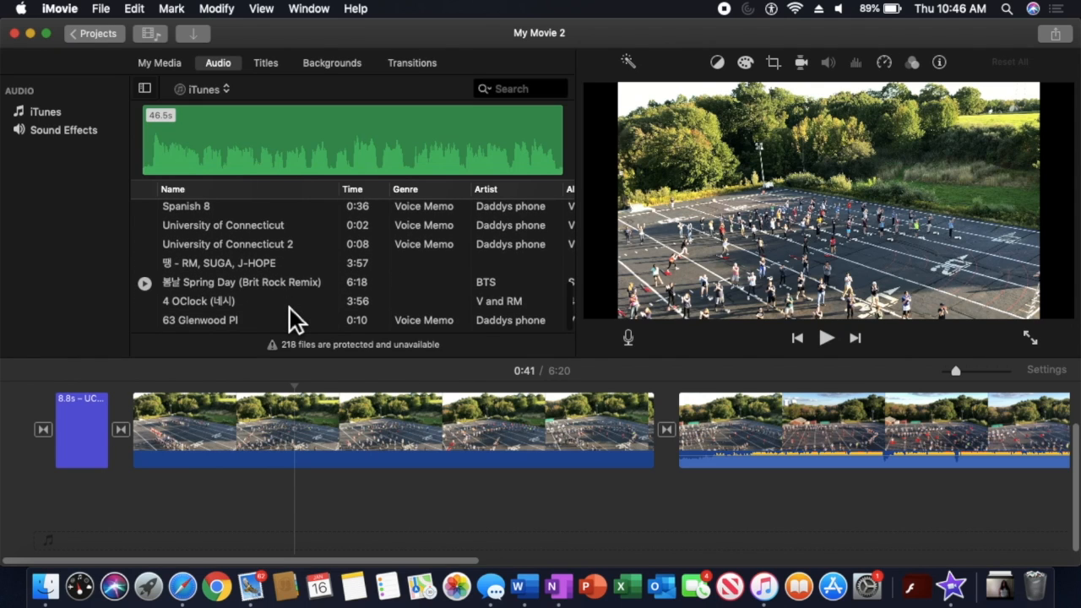
scroll(289, 309, up, 5)
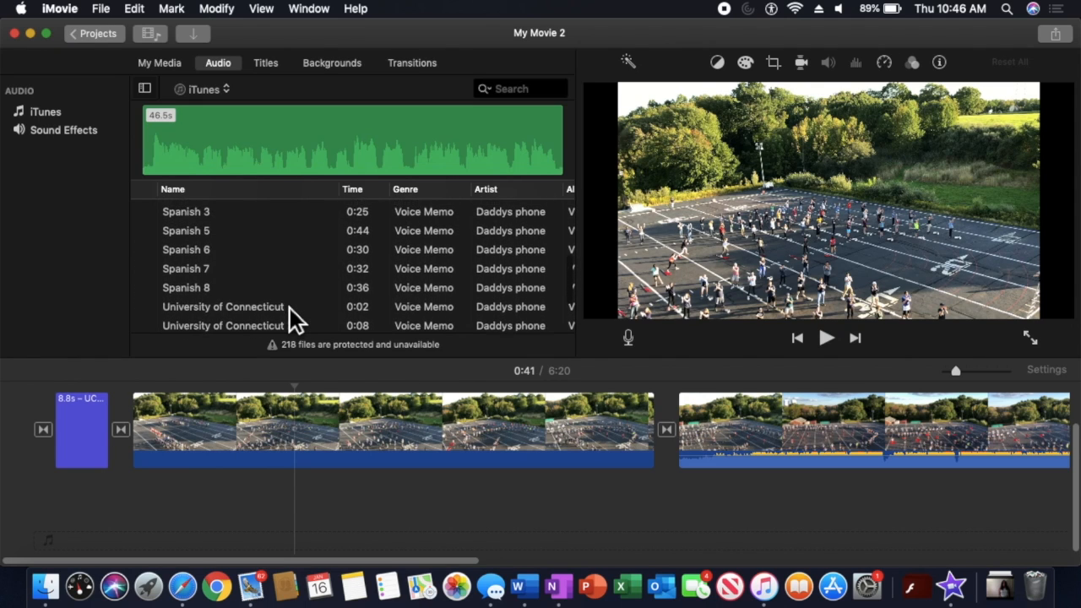
scroll(290, 318, up, 1)
click(76, 134)
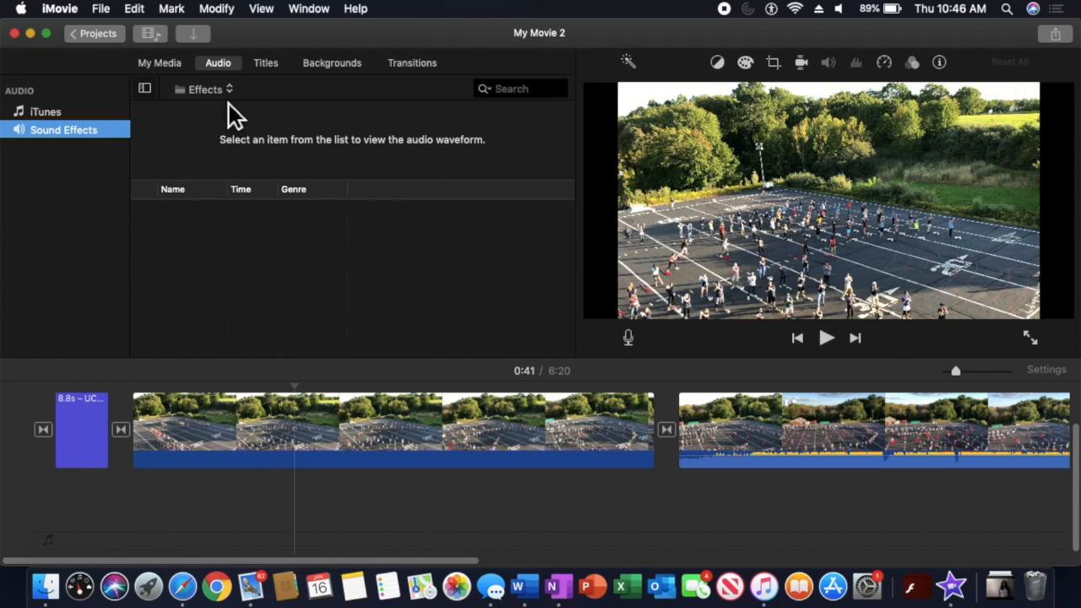
scroll(274, 252, down, 10)
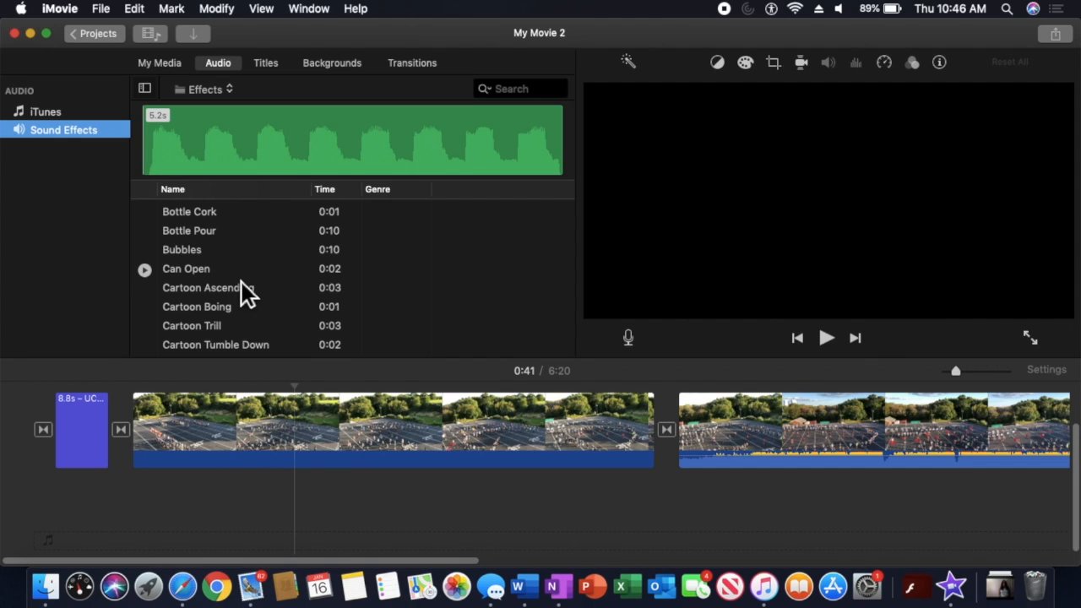
- Add the Simple track from Theme Music as background music starting at the beginning of the first video clip
click(228, 91)
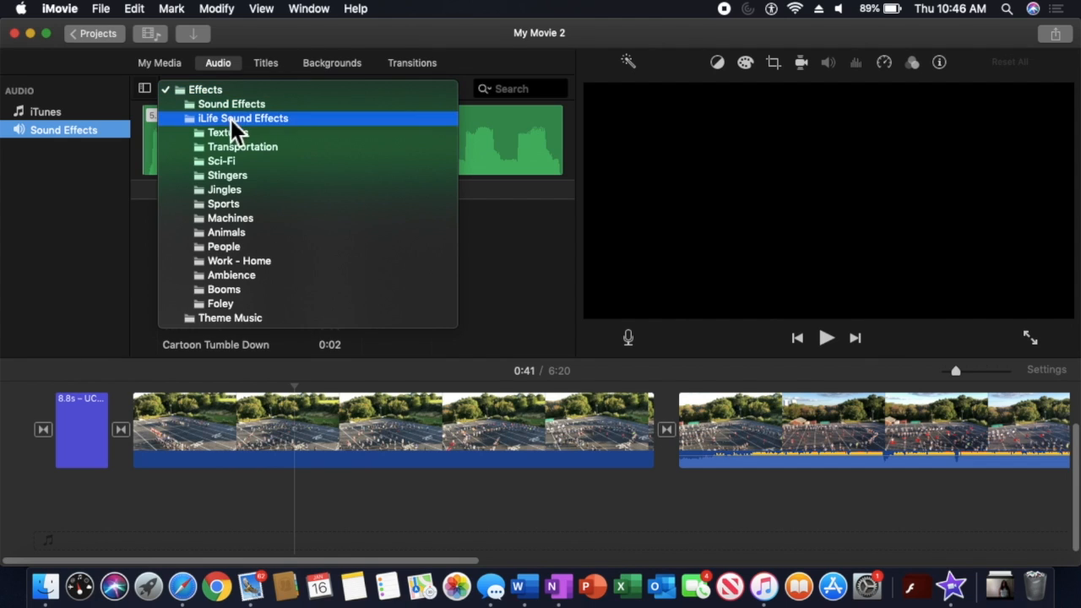
click(241, 319)
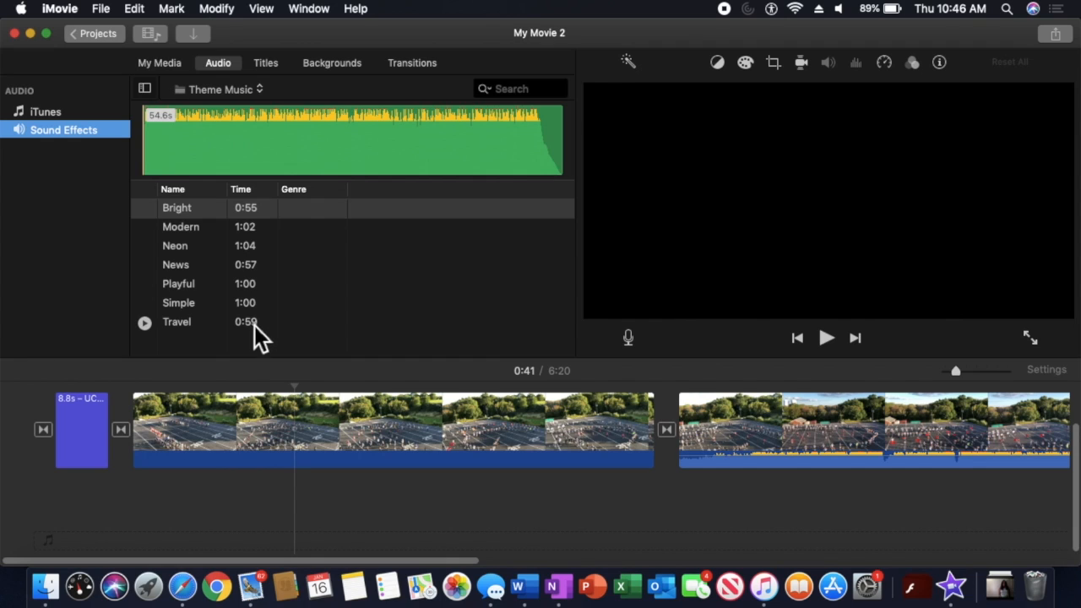
click(192, 309)
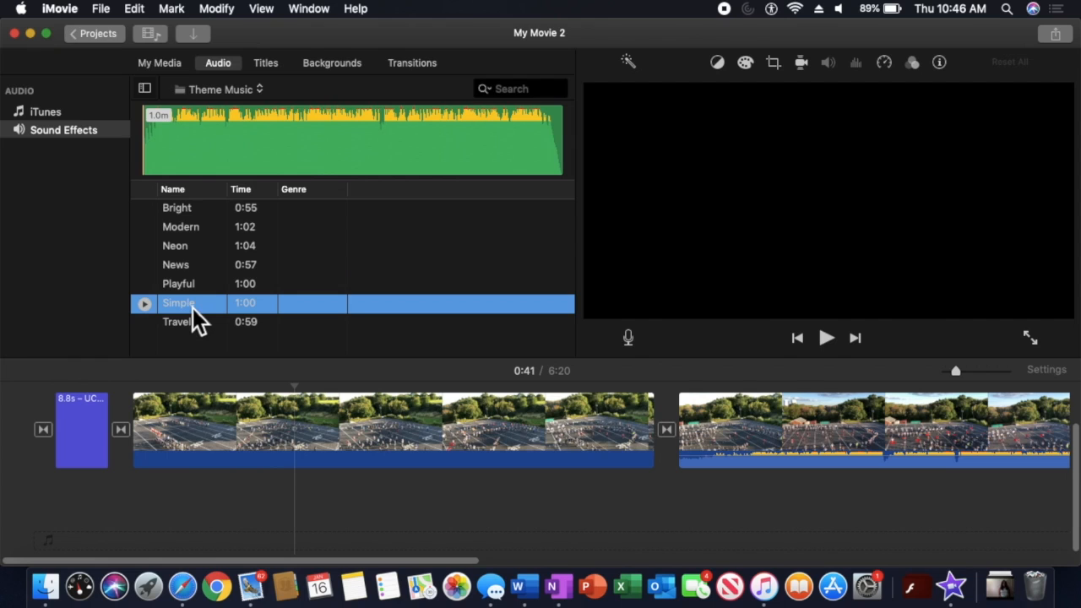
drag(197, 395, 147, 527)
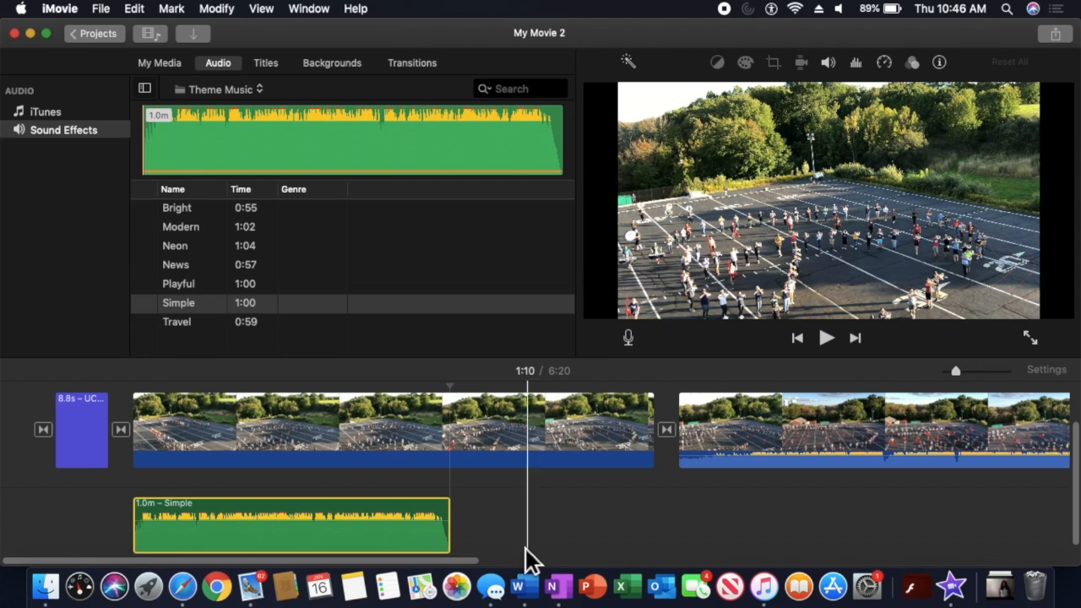
- Set the volume of the Simple music track to 60%
click(452, 518)
mouse_move(452, 517)
mouse_down()
mouse_move(452, 530)
mouse_move(452, 506)
mouse_up()
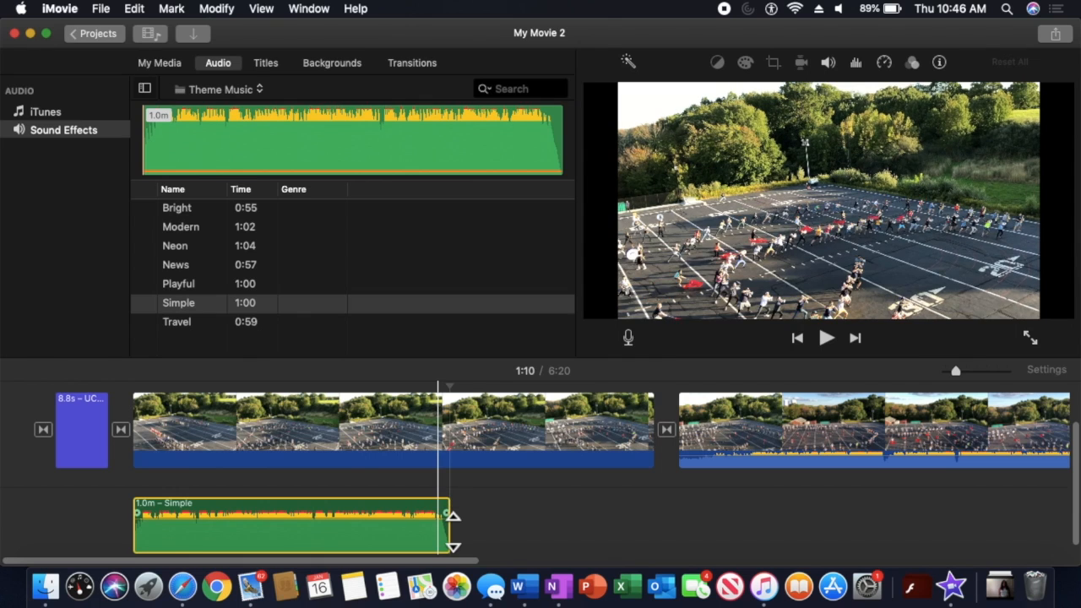
click(446, 541)
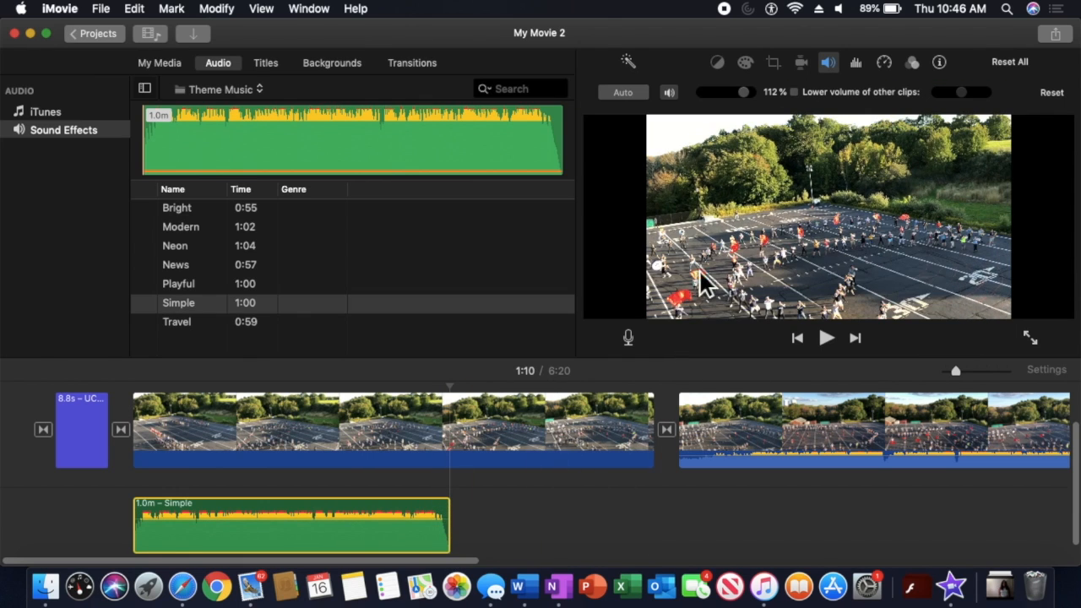
drag(757, 104, 737, 108)
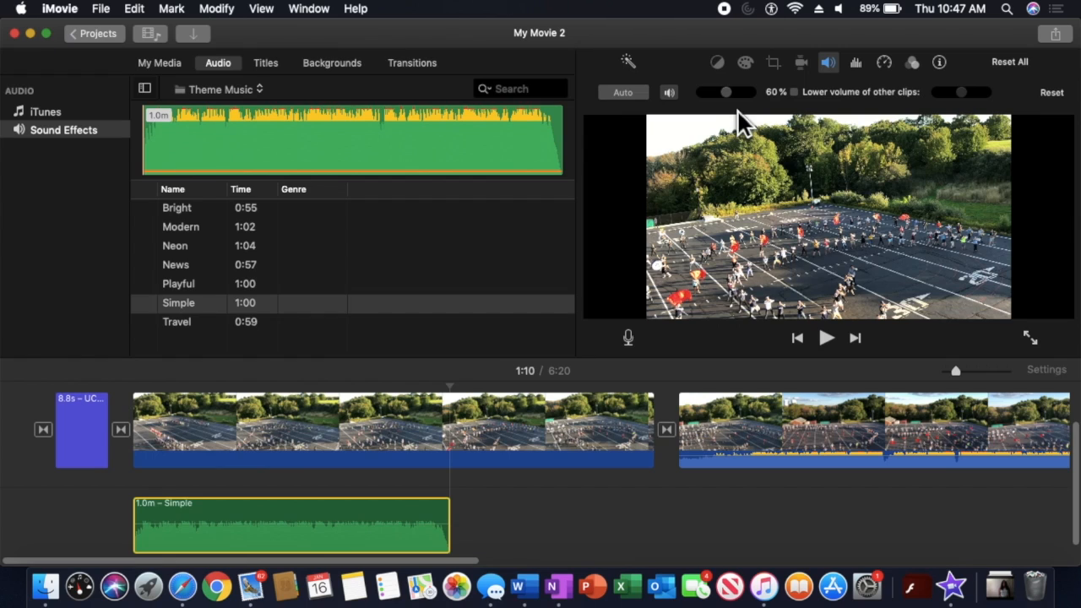
click(671, 93)
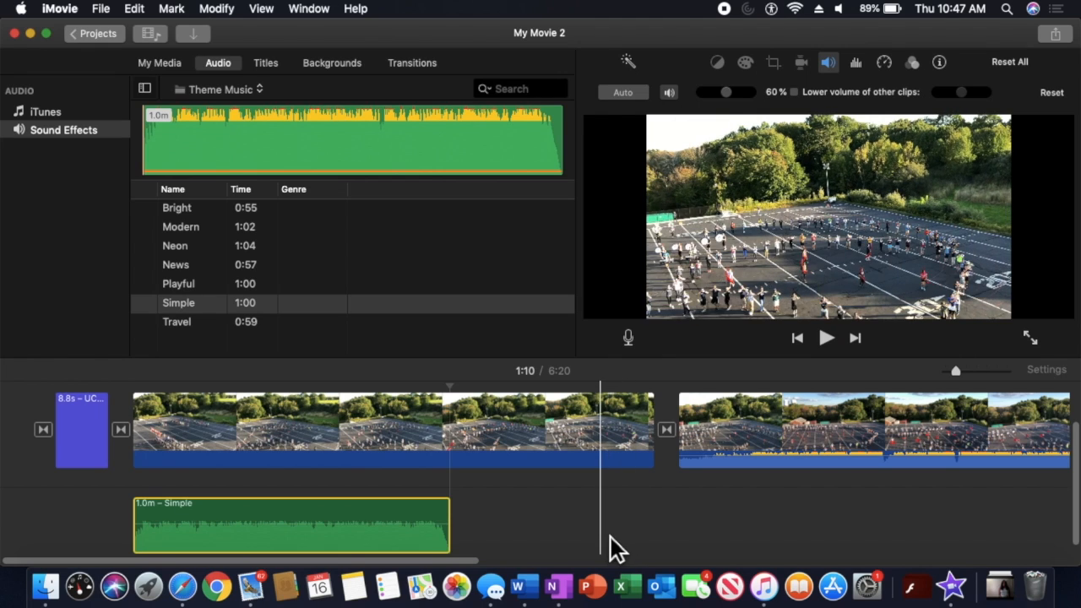
scroll(736, 529, right, 1)
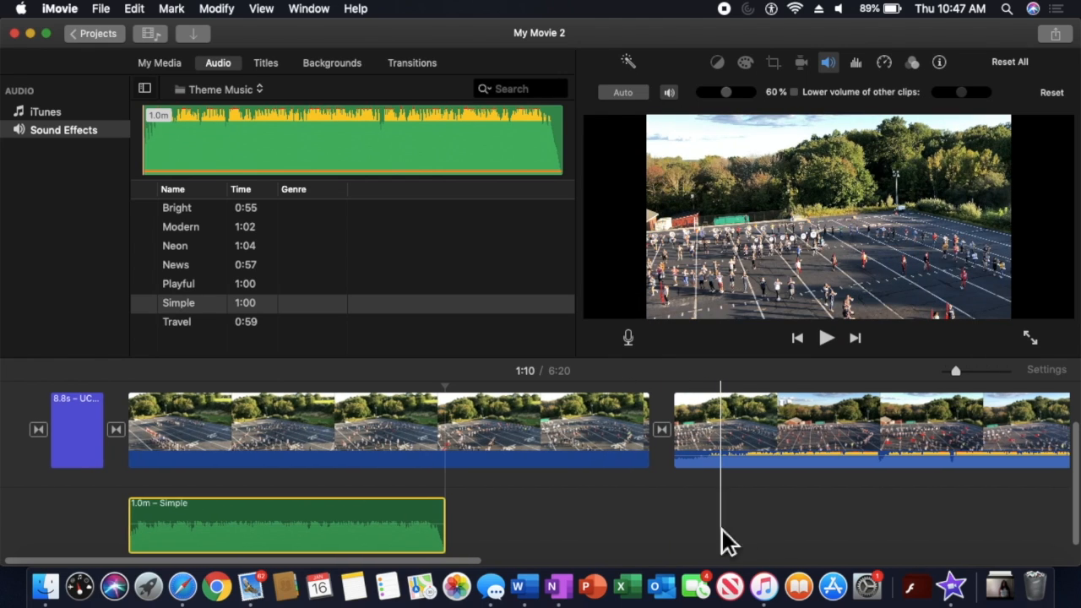
- Start recording a voiceover over the first video clip from just after the end of the Simple music track
click(460, 541)
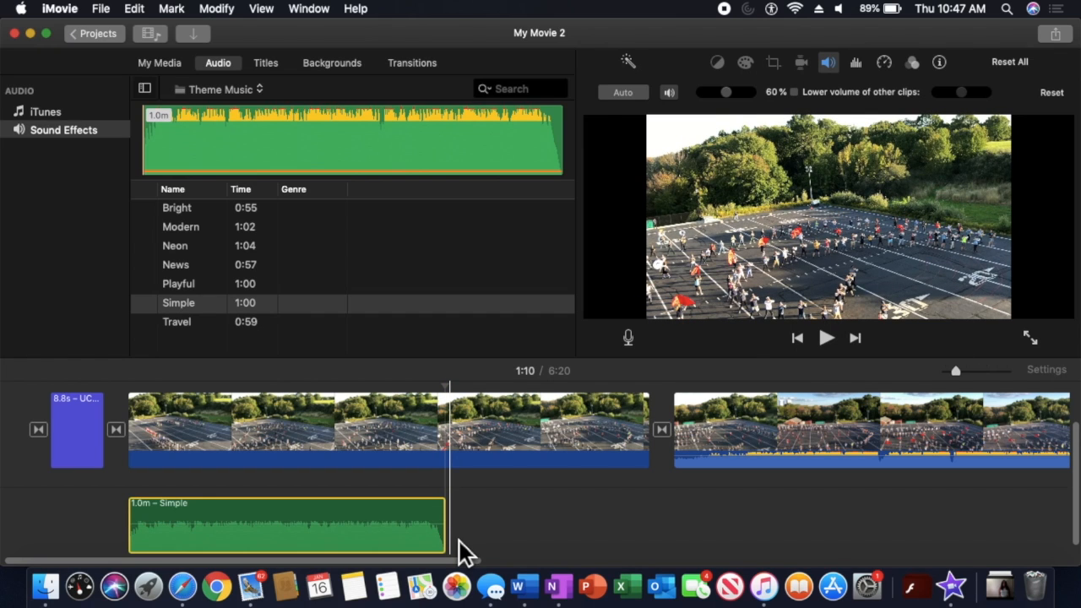
click(468, 463)
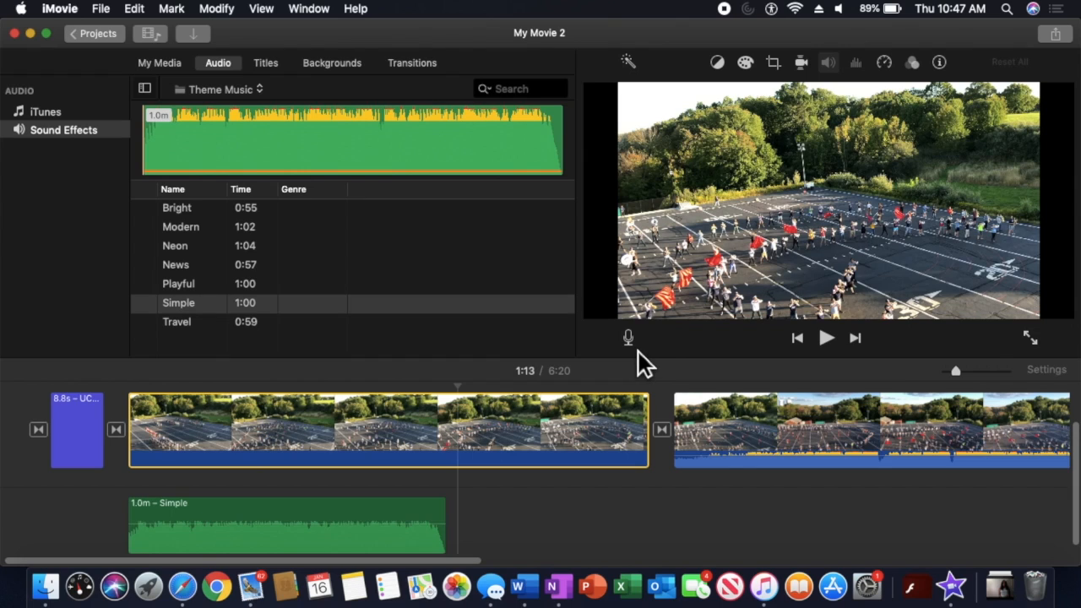
click(628, 337)
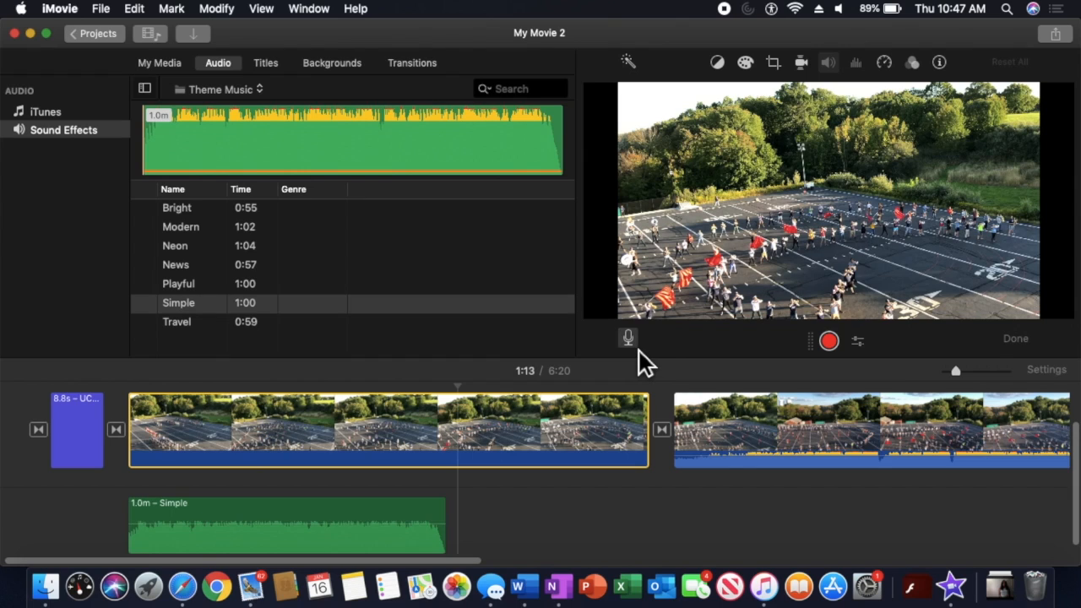
click(839, 353)
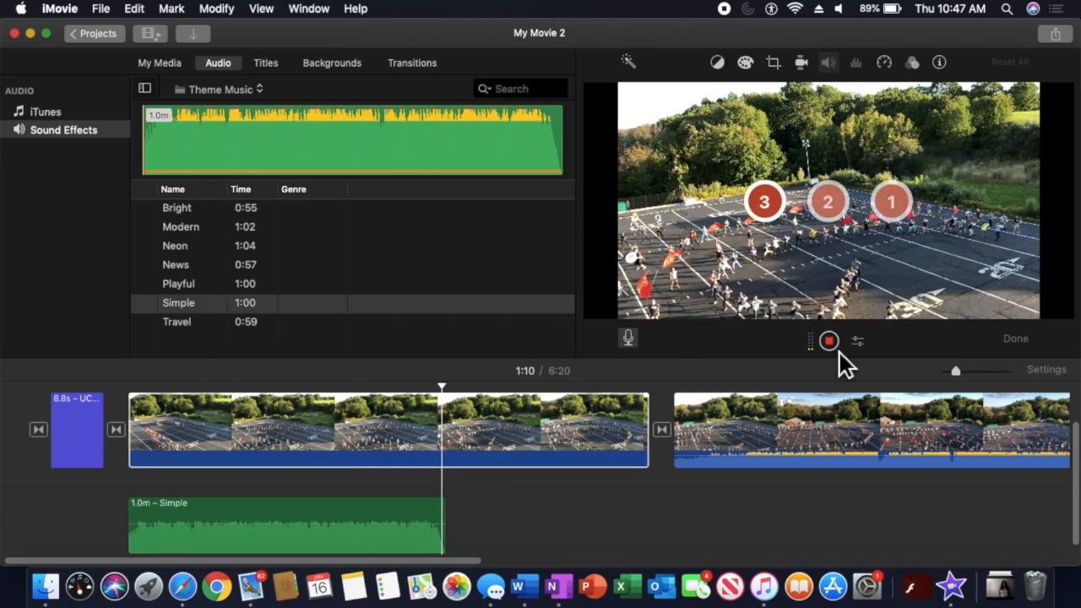